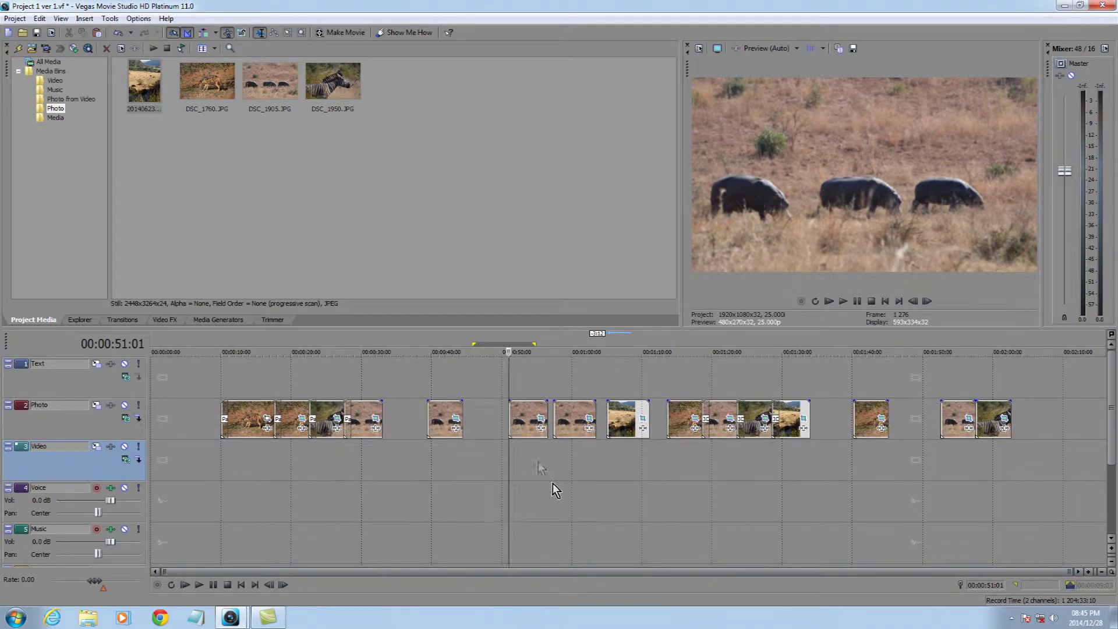
Put the playhead on the DSC_1905 hippo photo event and zoom the timeline in on it.
{"action": "left_click", "coordinate": [442, 450]}
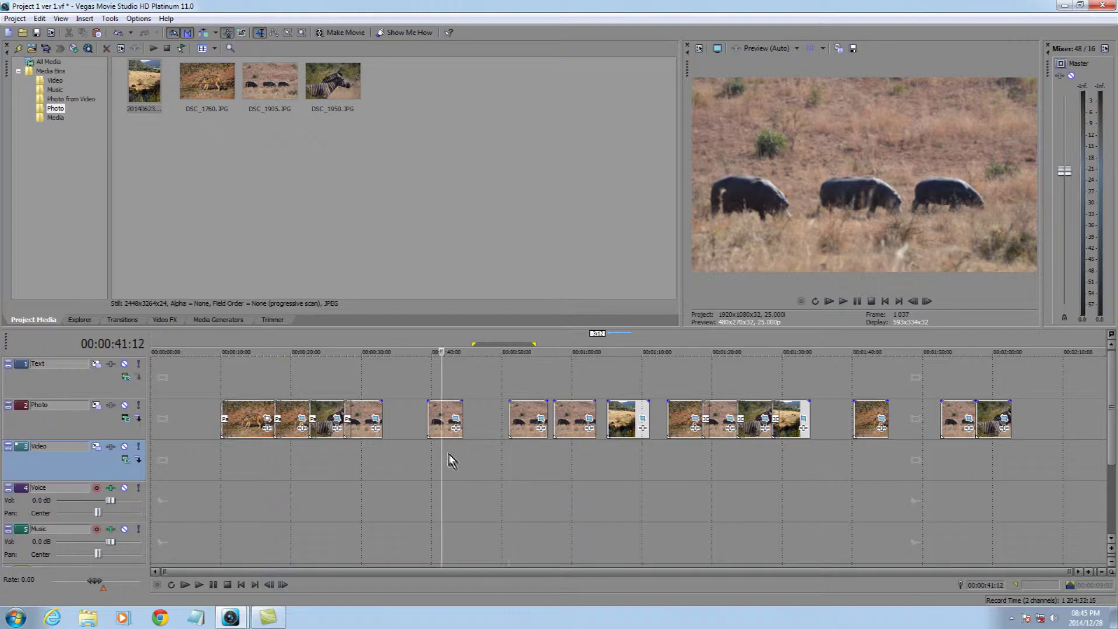
{"action": "scroll", "coordinate": [449, 454], "scroll_direction": "up", "scroll_amount": 6}
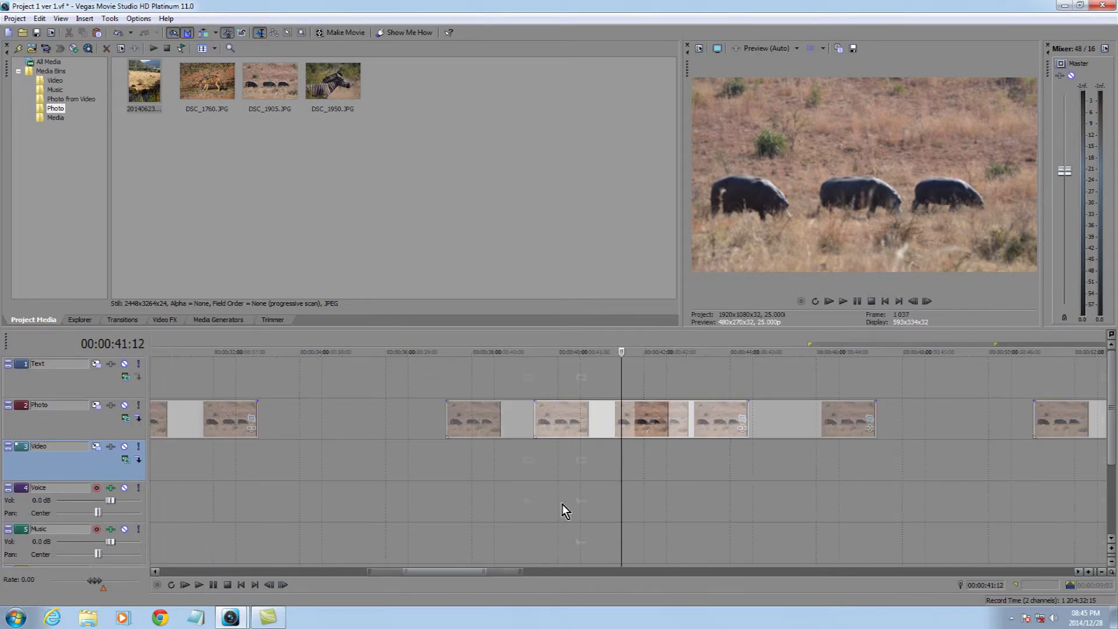
{"action": "scroll", "coordinate": [561, 504], "scroll_direction": "up", "scroll_amount": 3}
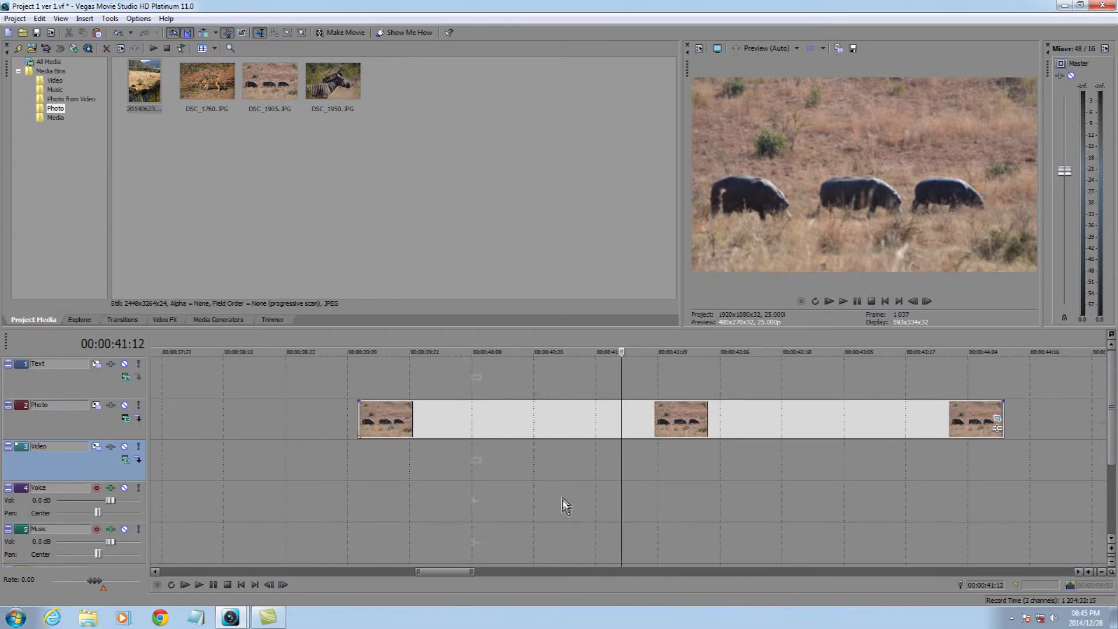
{"action": "scroll", "coordinate": [523, 393], "scroll_direction": "down", "scroll_amount": 2}
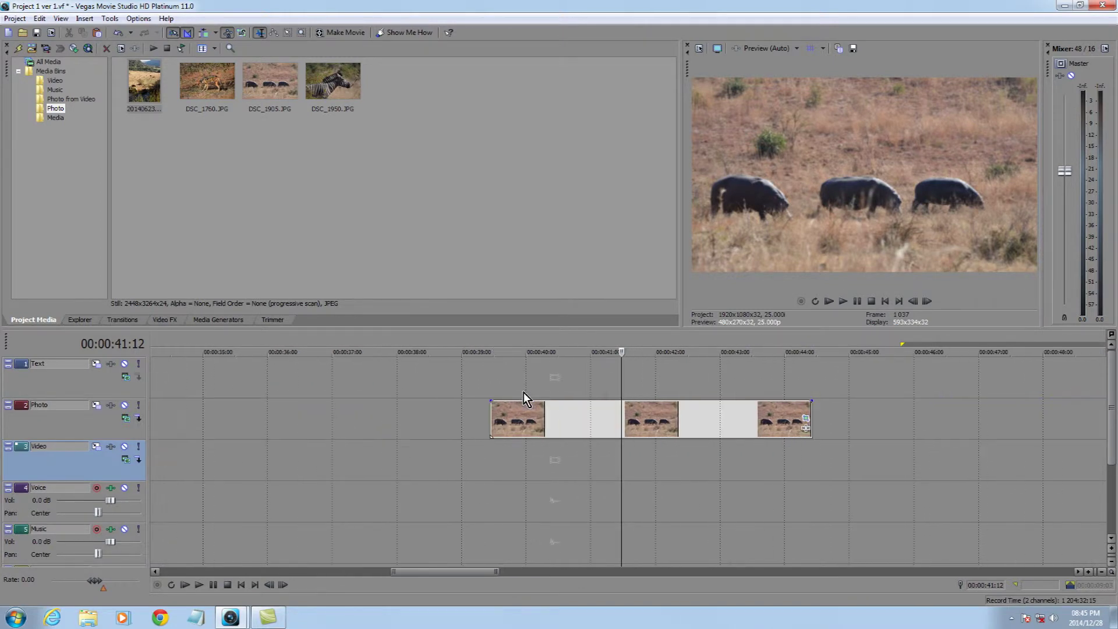
{"action": "scroll", "coordinate": [523, 392], "scroll_direction": "up", "scroll_amount": 2}
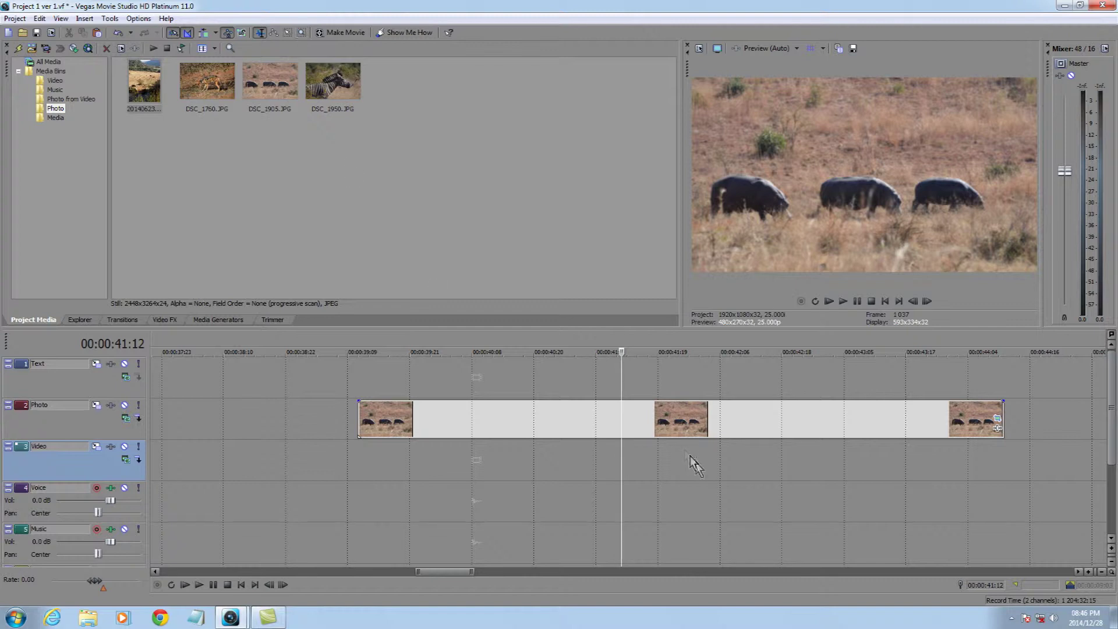
{"action": "scroll", "coordinate": [681, 446], "scroll_direction": "down", "scroll_amount": 1}
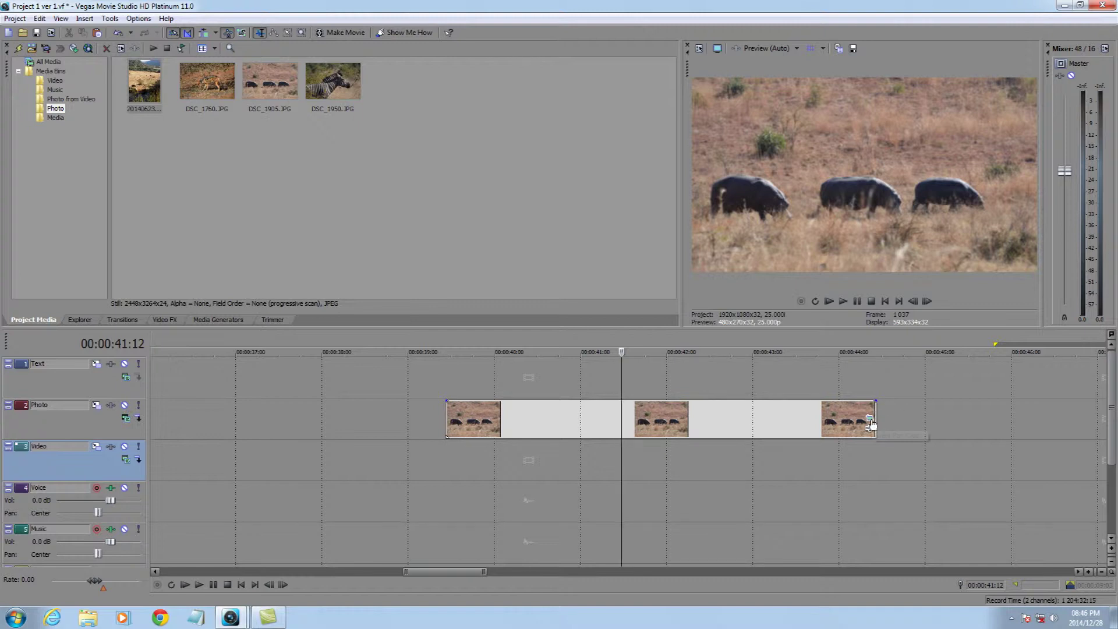
Add a pan/crop keyframe at 00:00:02:15 that zooms the hippo photo onto the middle hippo.
{"action": "left_click", "coordinate": [870, 419]}
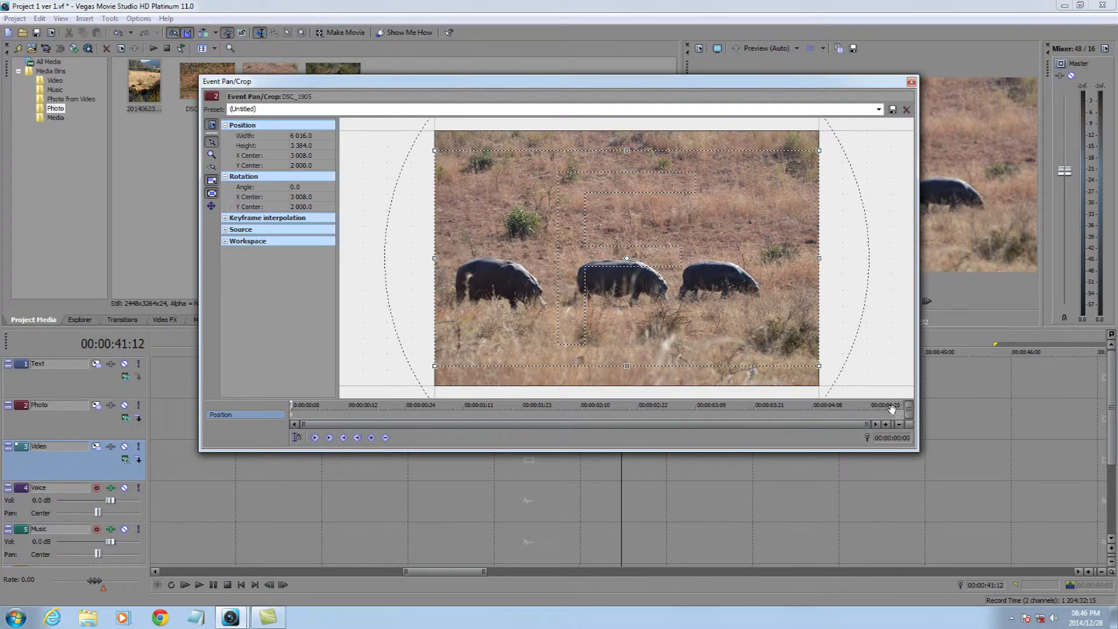
{"action": "left_click", "coordinate": [604, 417]}
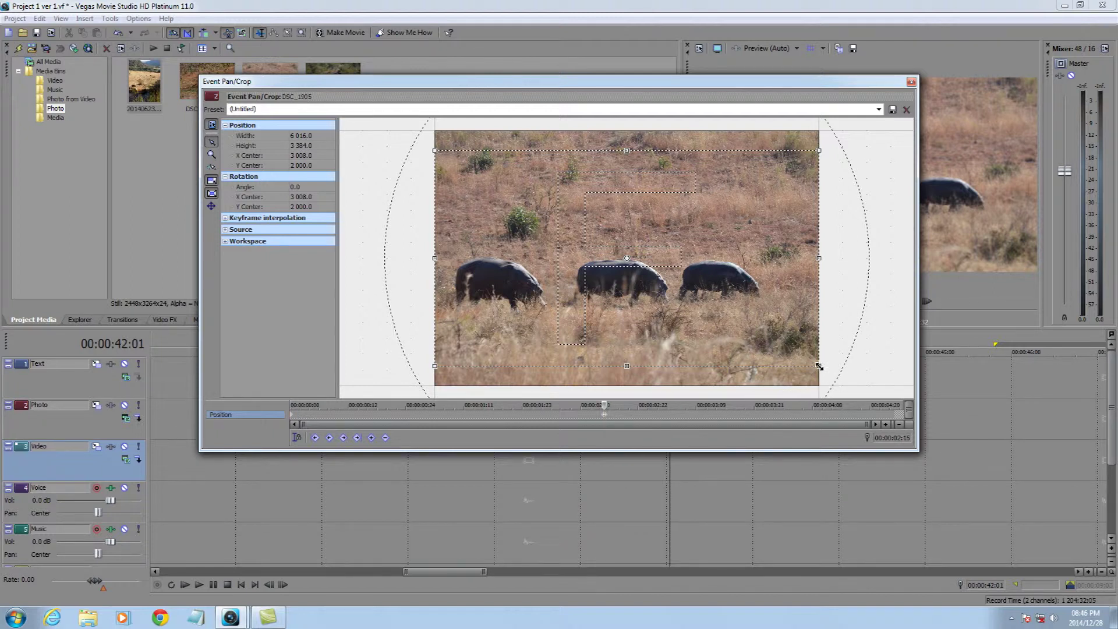
{"action": "left_click_drag", "start_coordinate": [819, 365], "coordinate": [670, 297]}
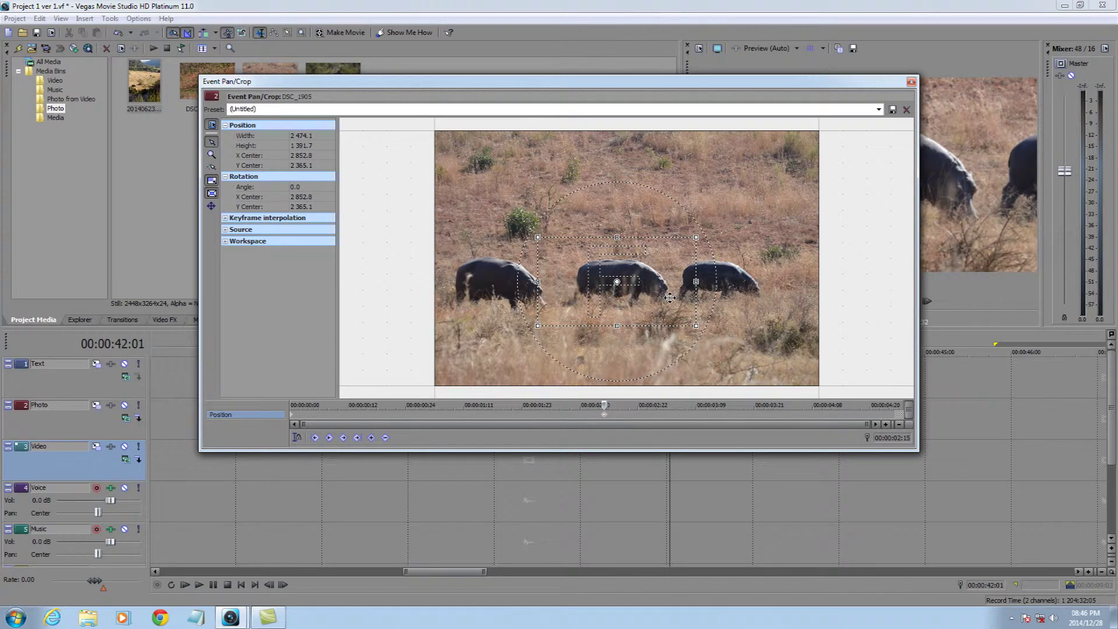
{"action": "left_click", "coordinate": [911, 82]}
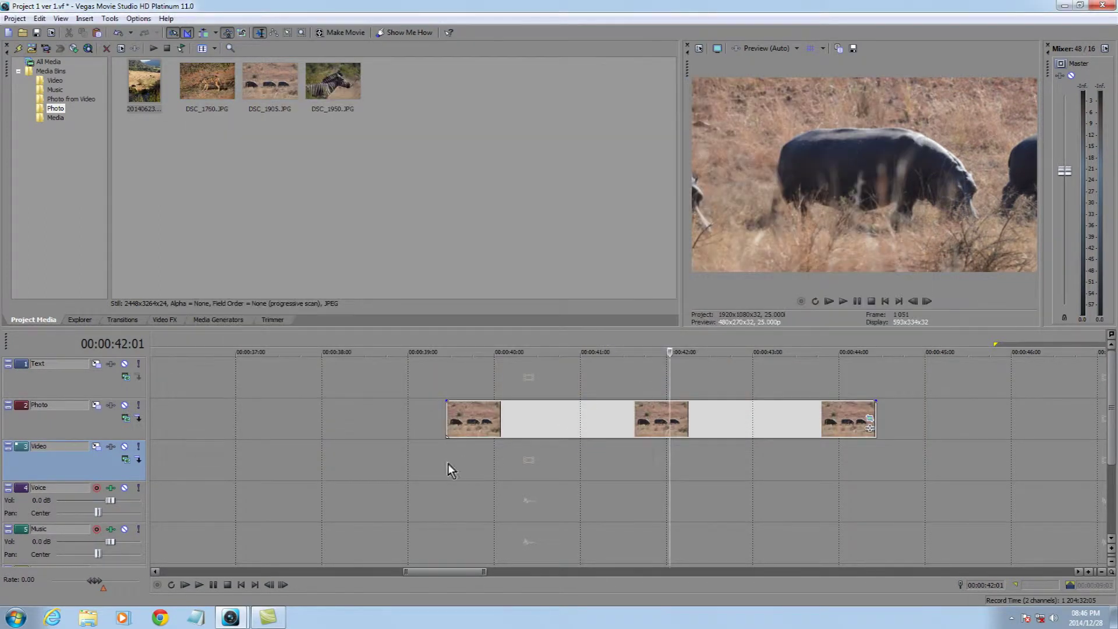
Loop-play a time selection spanning the whole hippo event to preview its zoom-in.
{"action": "left_click_drag", "start_coordinate": [448, 464], "coordinate": [885, 460]}
{"action": "key", "text": "space"}
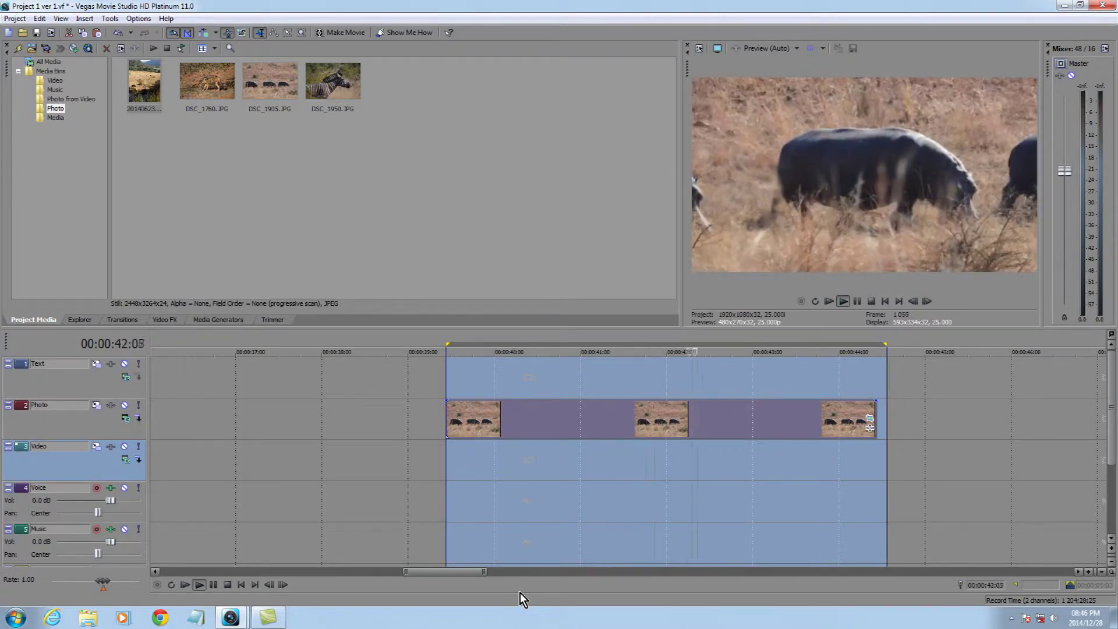
{"action": "key", "text": "space"}
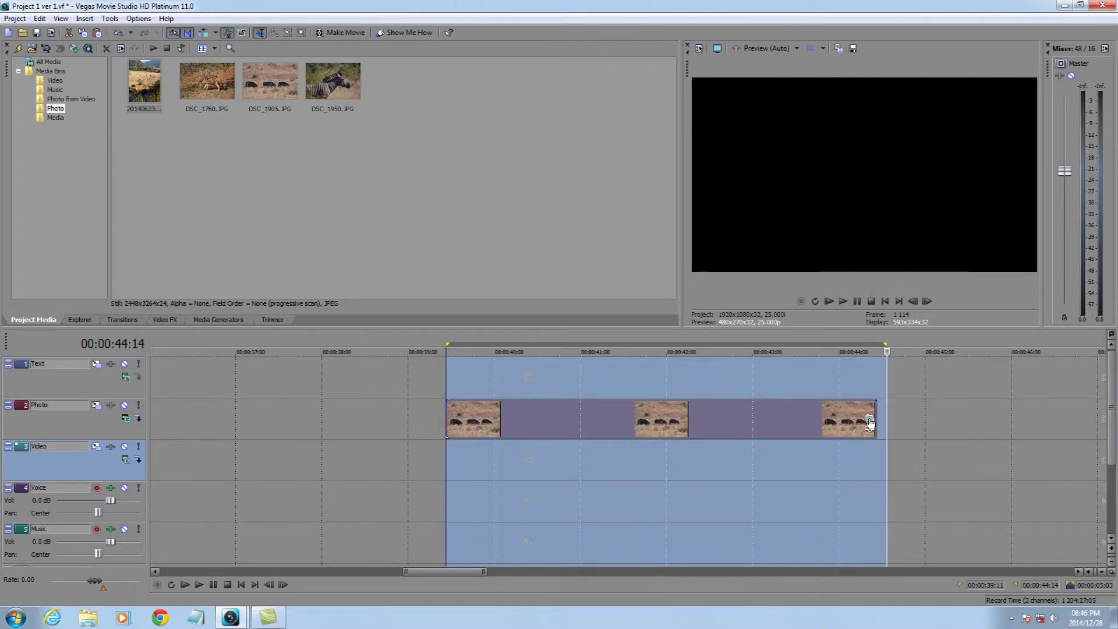
{"action": "left_click", "coordinate": [871, 420]}
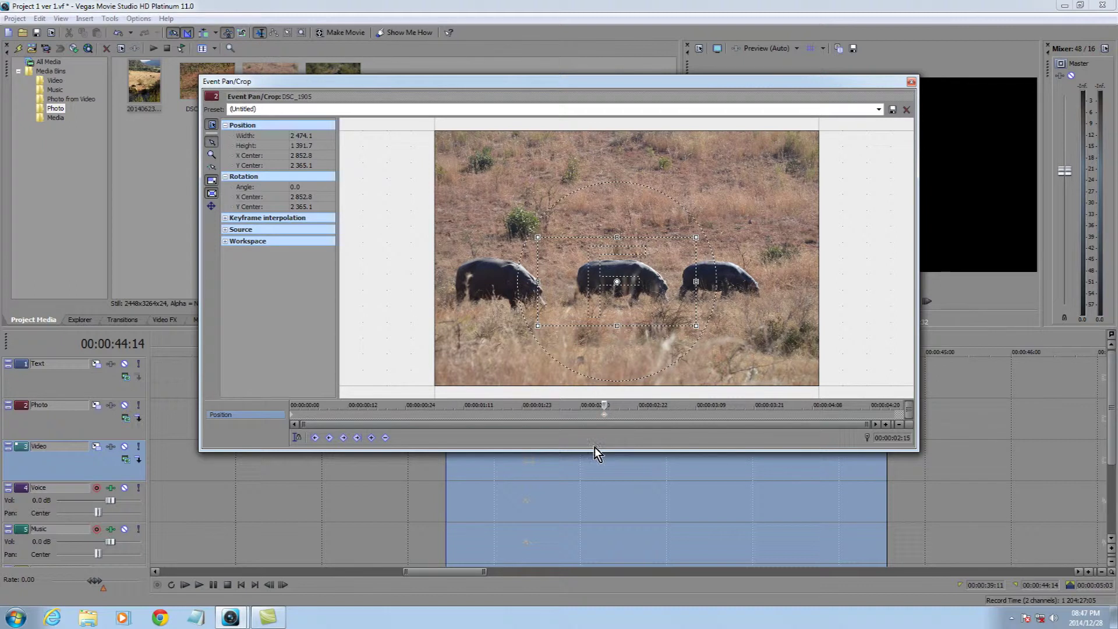
Frame the zoomed crop box on the left hippo at the 00:00:01:08 keyframe.
{"action": "left_click", "coordinate": [605, 414]}
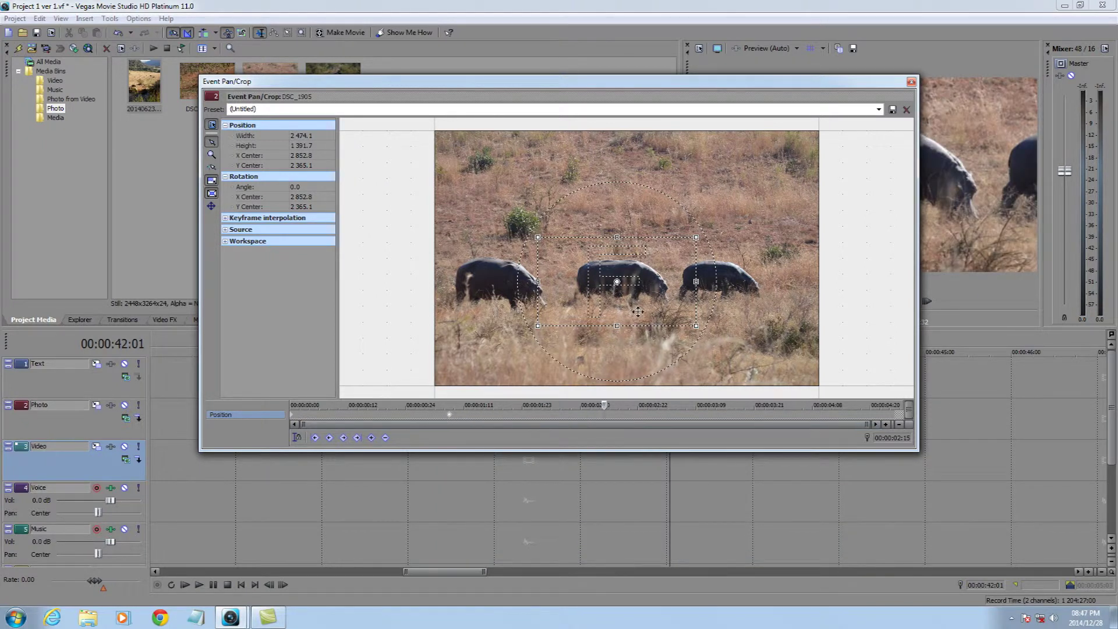
{"action": "left_click_drag", "start_coordinate": [638, 311], "coordinate": [535, 313]}
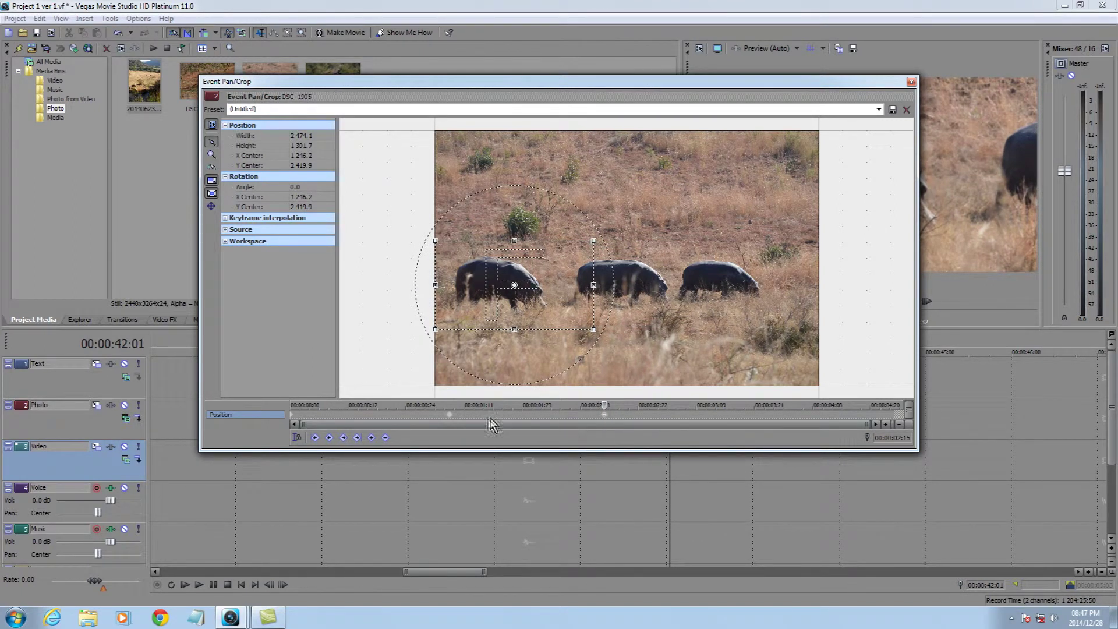
{"action": "left_click", "coordinate": [448, 417]}
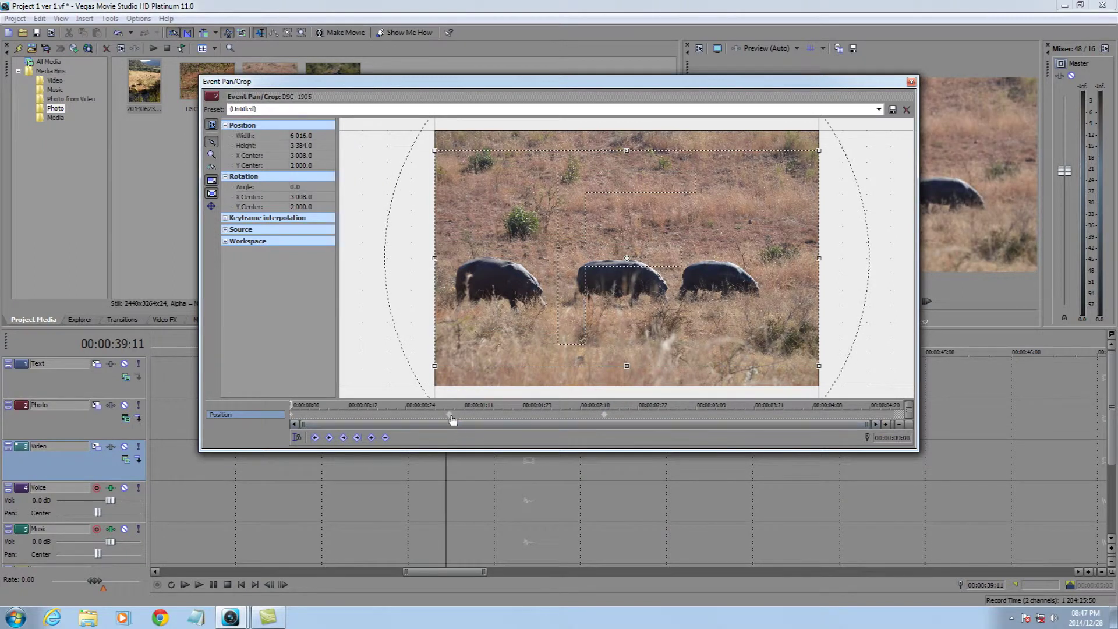
{"action": "left_click", "coordinate": [450, 414]}
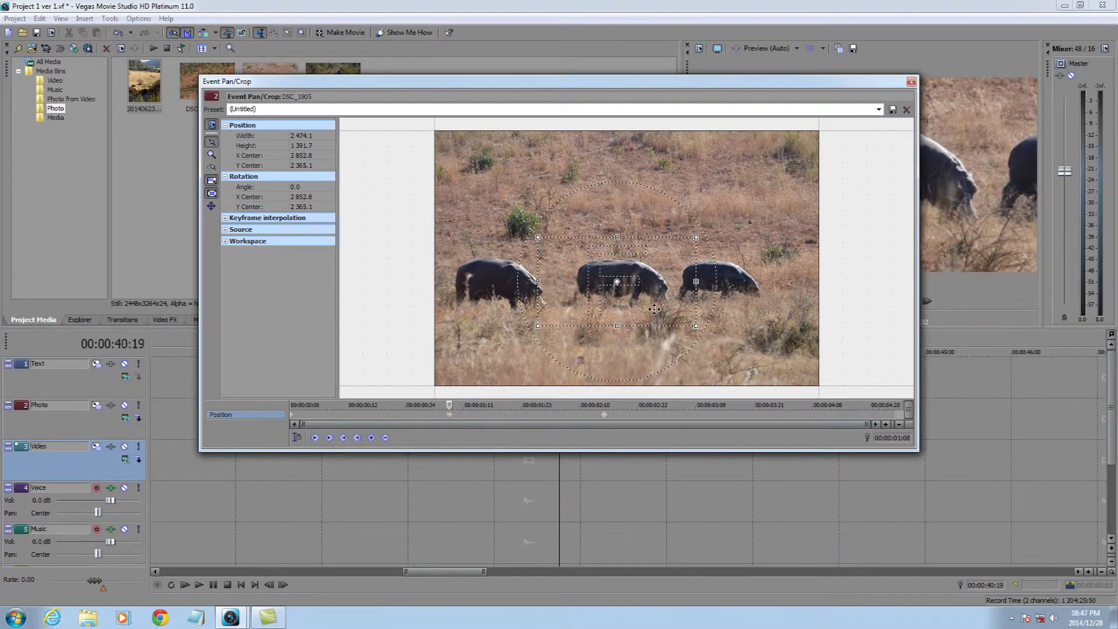
{"action": "left_click_drag", "start_coordinate": [654, 309], "coordinate": [554, 312]}
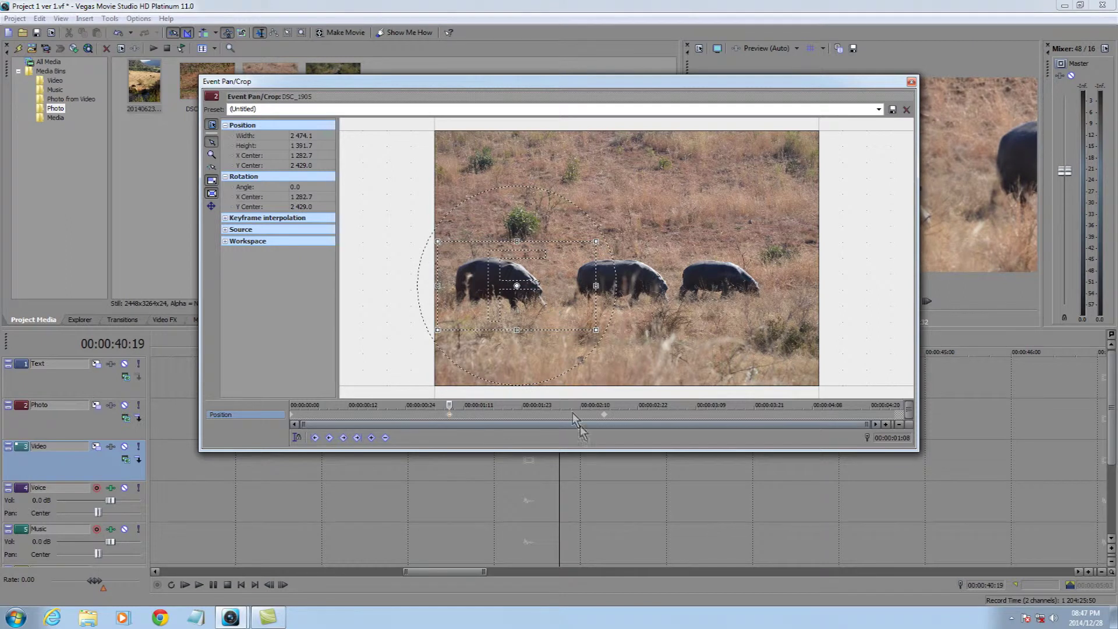
Frame the middle hippo at 00:00:02:15 and the right hippo at 00:00:04:07.
{"action": "left_click", "coordinate": [605, 417]}
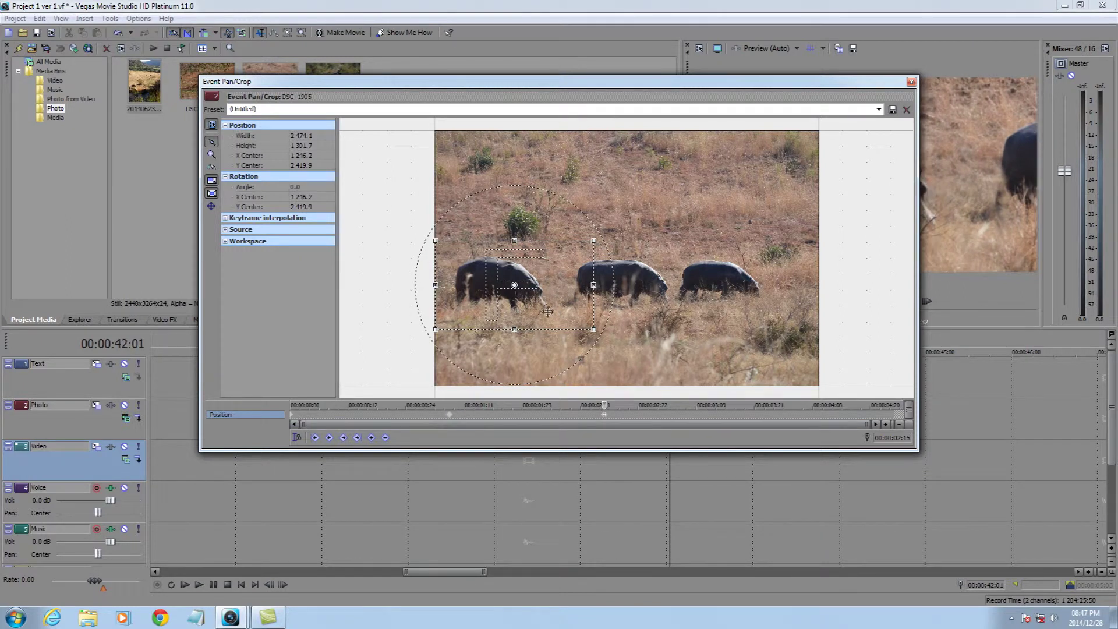
{"action": "left_click_drag", "start_coordinate": [548, 312], "coordinate": [646, 312]}
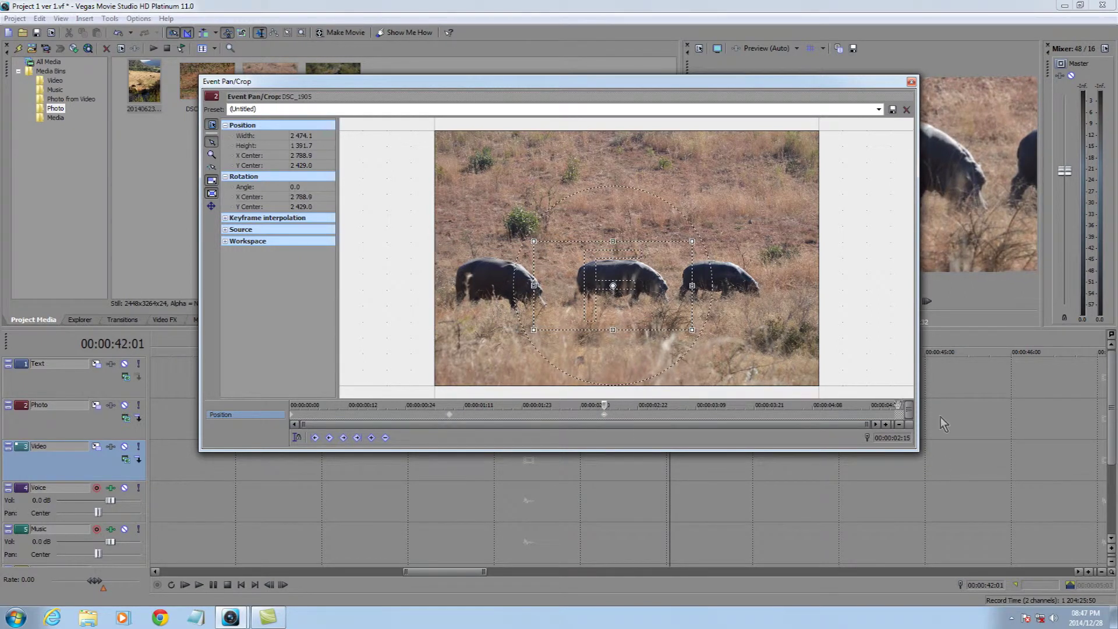
{"action": "left_click", "coordinate": [809, 417]}
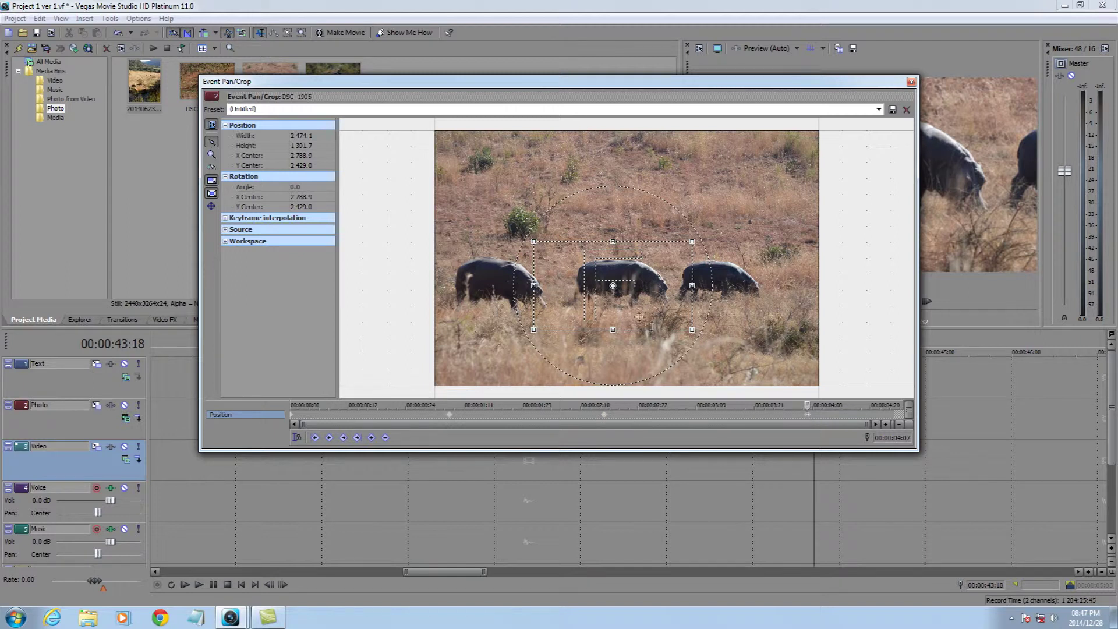
{"action": "left_click_drag", "start_coordinate": [639, 316], "coordinate": [754, 300]}
{"action": "left_click", "coordinate": [911, 82]}
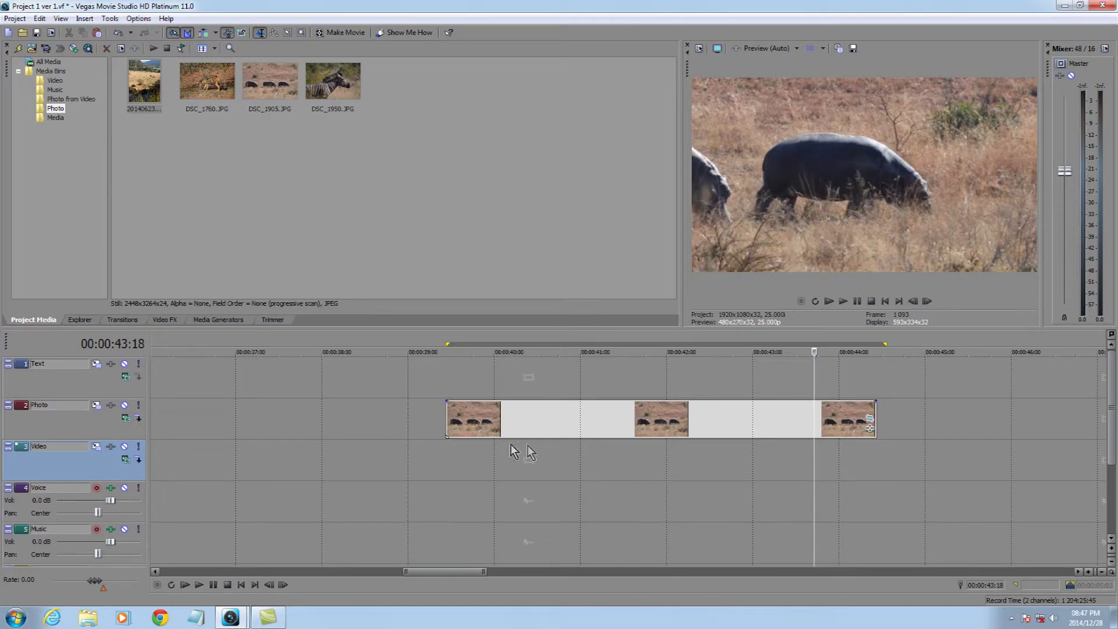
{"action": "left_click", "coordinate": [446, 440]}
{"action": "key", "text": "space"}
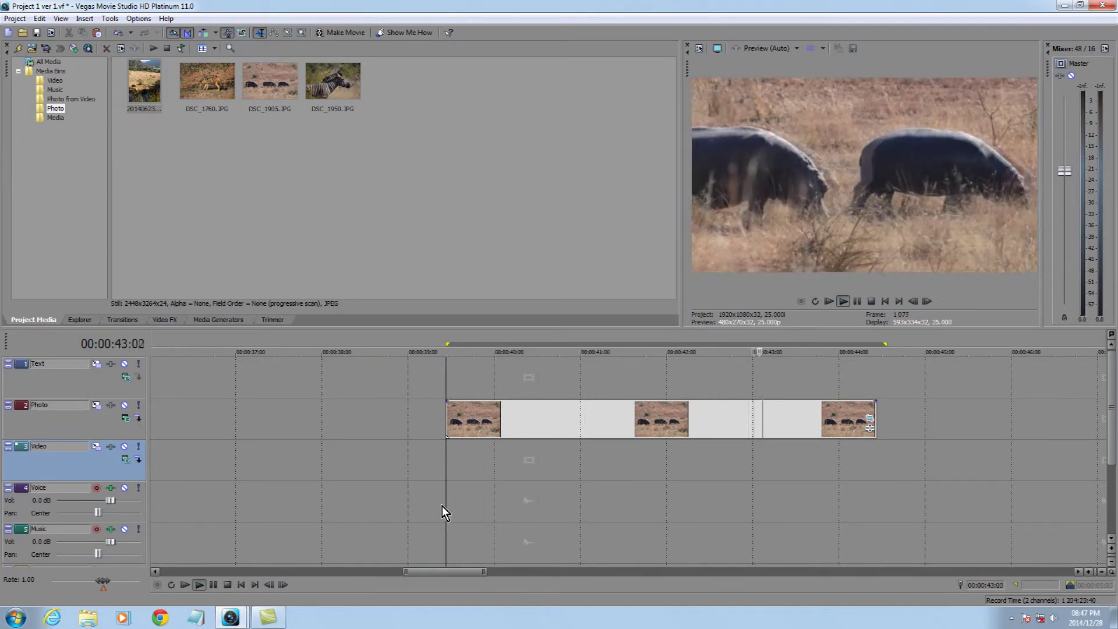
{"action": "key", "text": "space"}
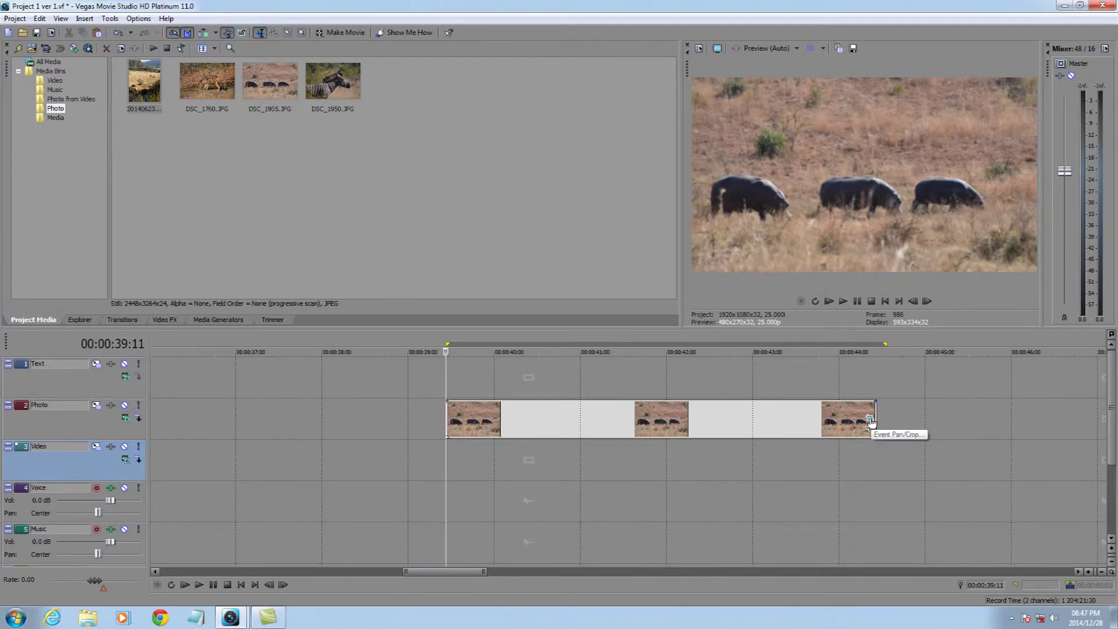
Set the hippo's 00:00:02:10 and 00:00:04:07 pan/crop keyframes to Hold interpolation.
{"action": "left_click", "coordinate": [870, 420]}
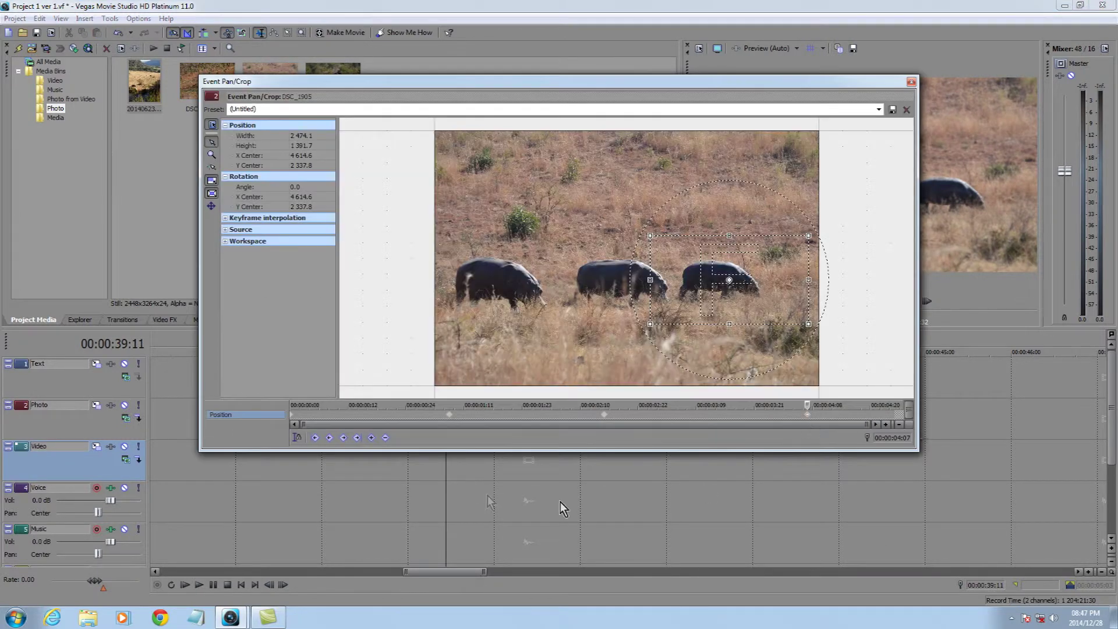
{"action": "right_click", "coordinate": [604, 414]}
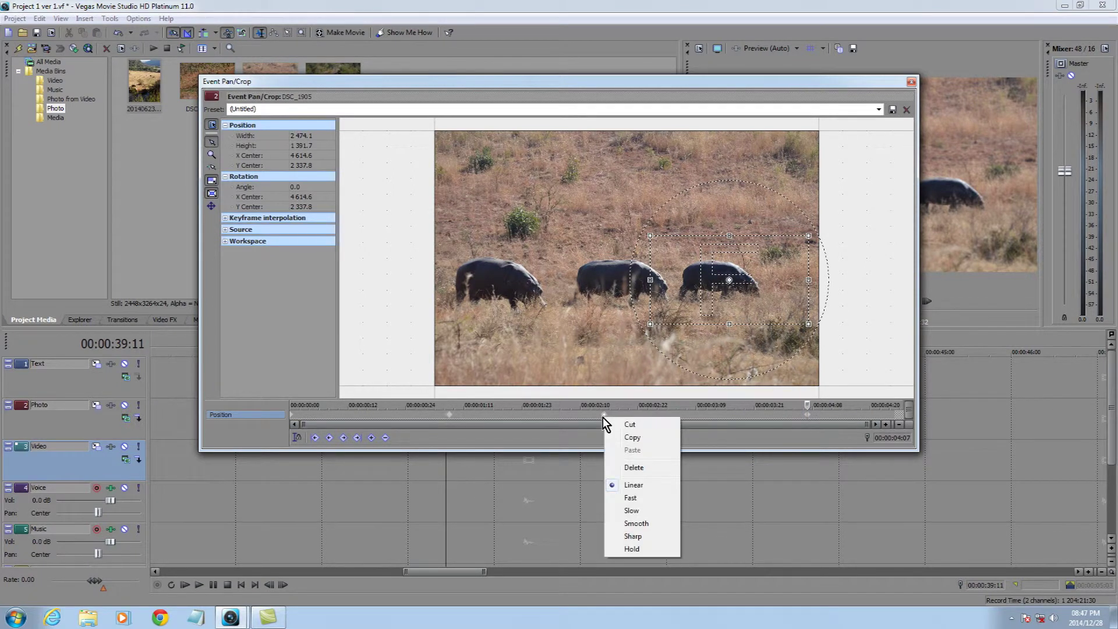
{"action": "left_click", "coordinate": [641, 551]}
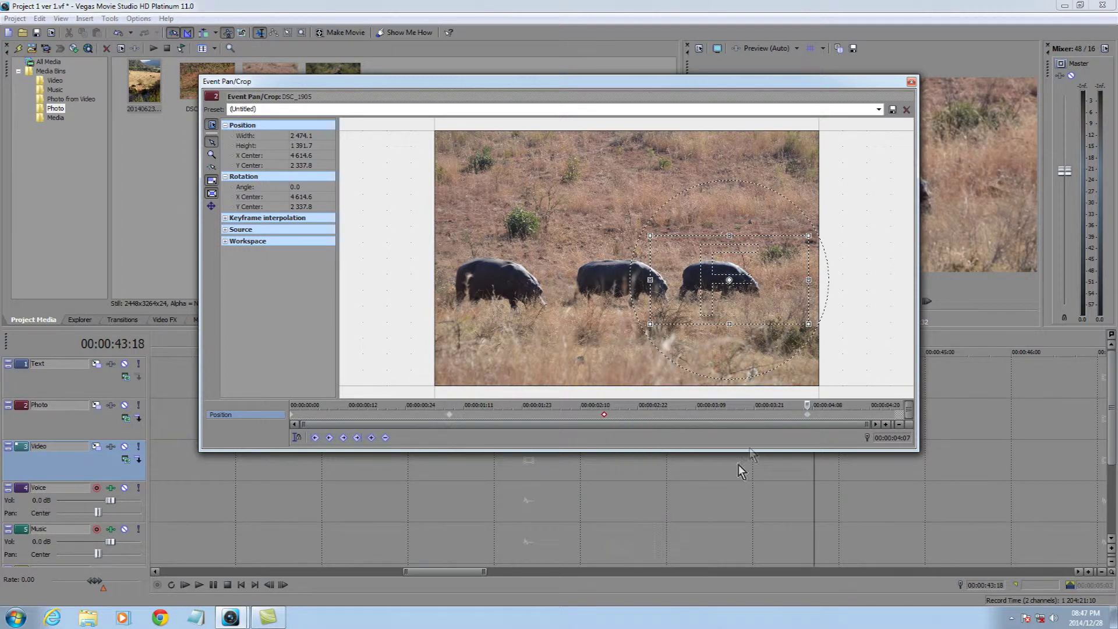
{"action": "right_click", "coordinate": [808, 417]}
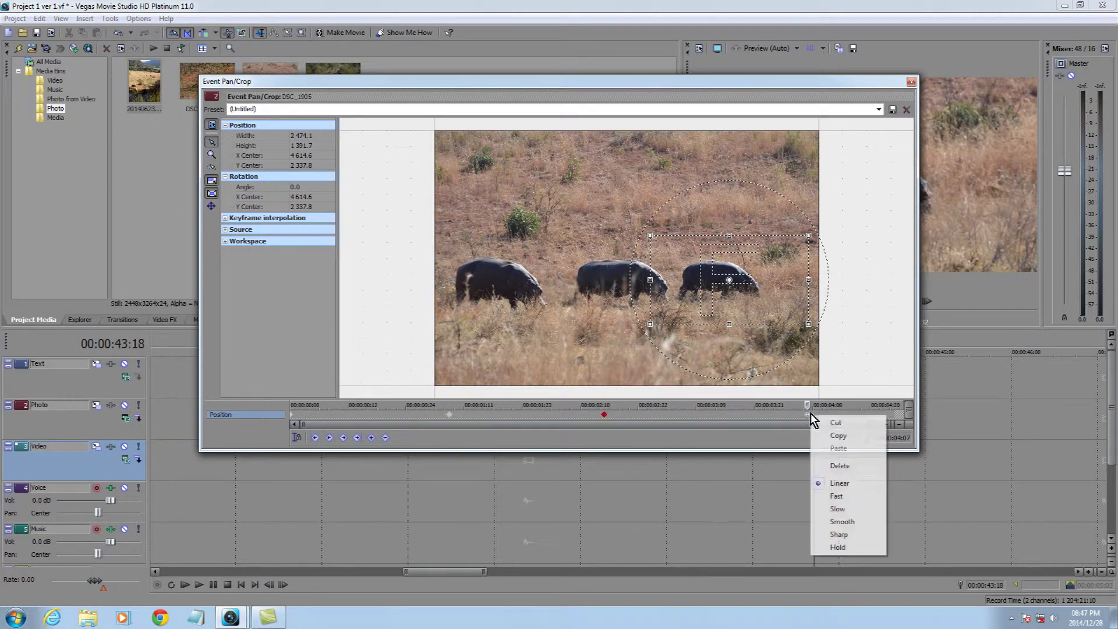
{"action": "left_click", "coordinate": [838, 548]}
{"action": "left_click", "coordinate": [653, 496]}
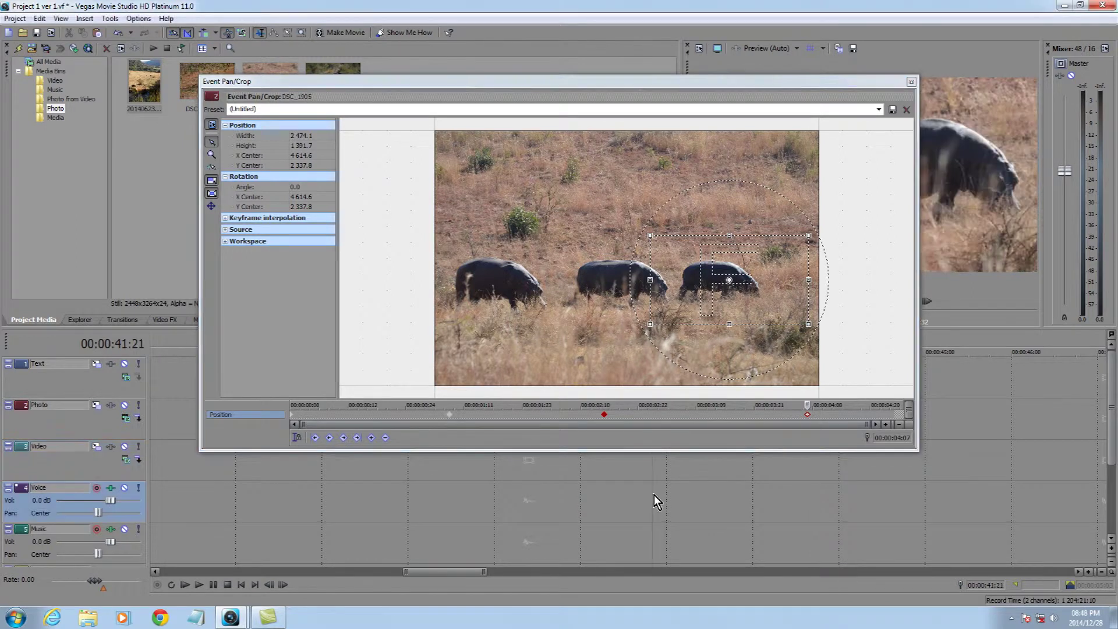
{"action": "left_click", "coordinate": [911, 82]}
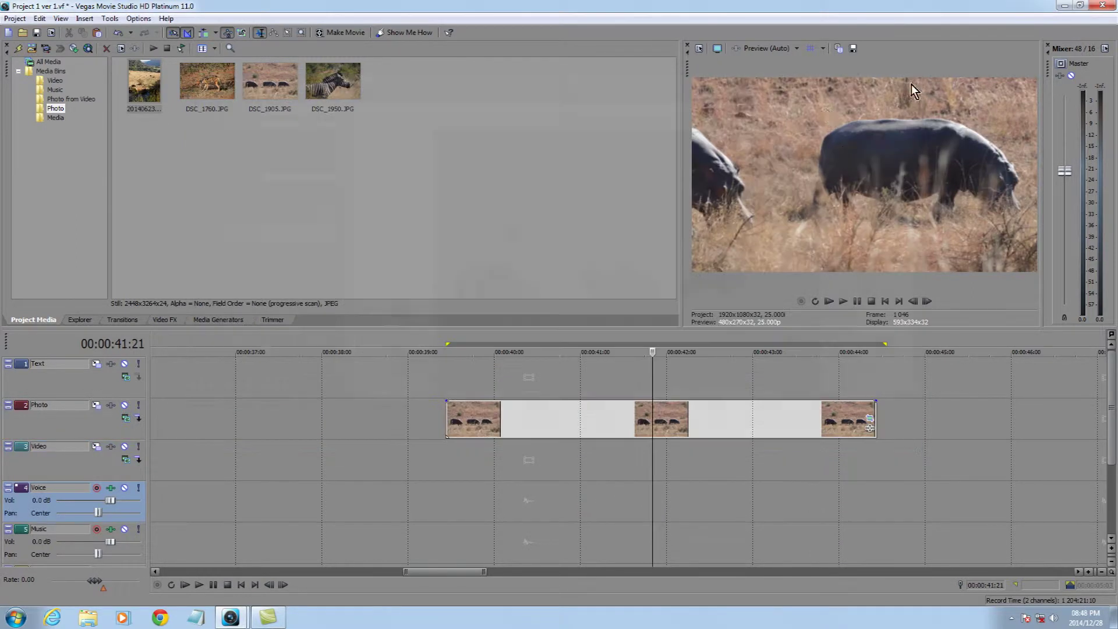
Play the hippo clip from its start, then set the one-second keyframe to Hold.
{"action": "left_click", "coordinate": [449, 460]}
{"action": "key", "text": "space"}
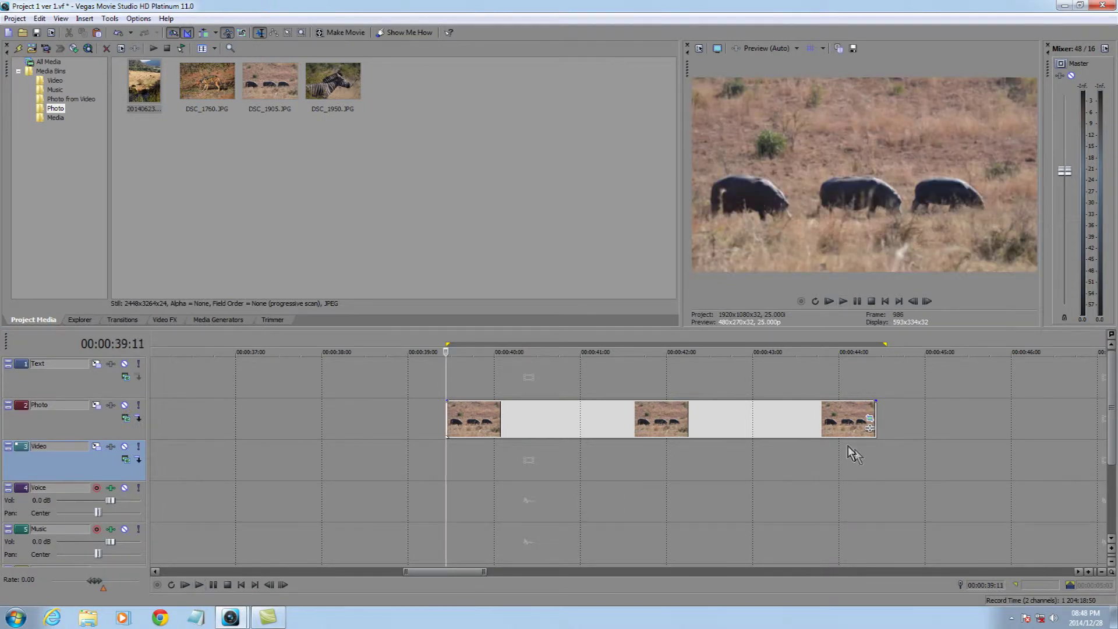
{"action": "left_click", "coordinate": [869, 419]}
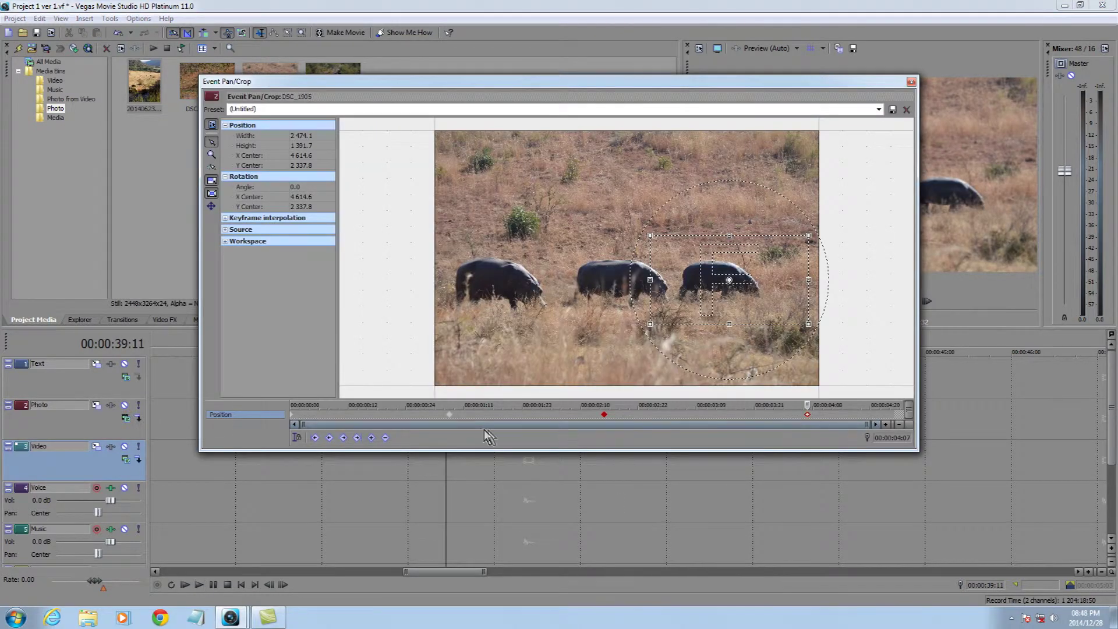
{"action": "right_click", "coordinate": [450, 415]}
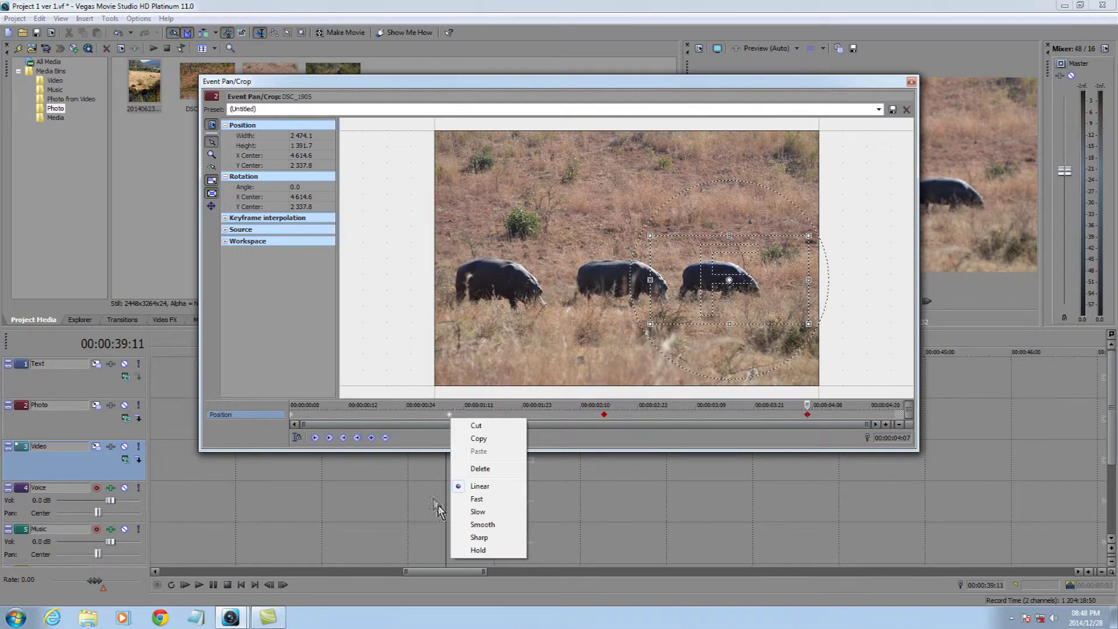
{"action": "left_click", "coordinate": [478, 549]}
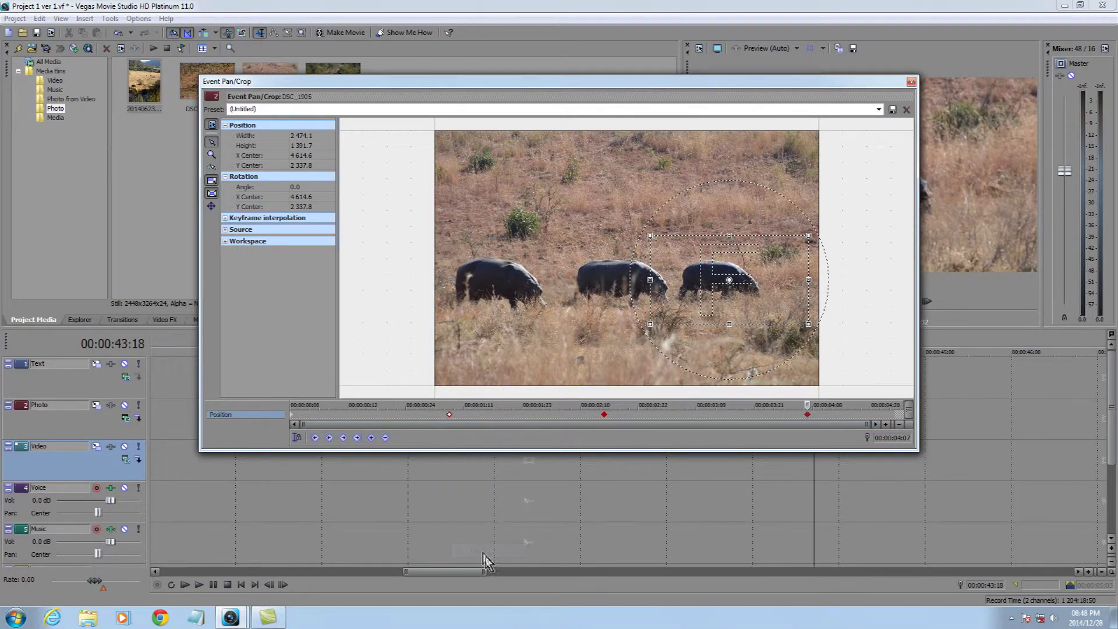
{"action": "left_click", "coordinate": [912, 82]}
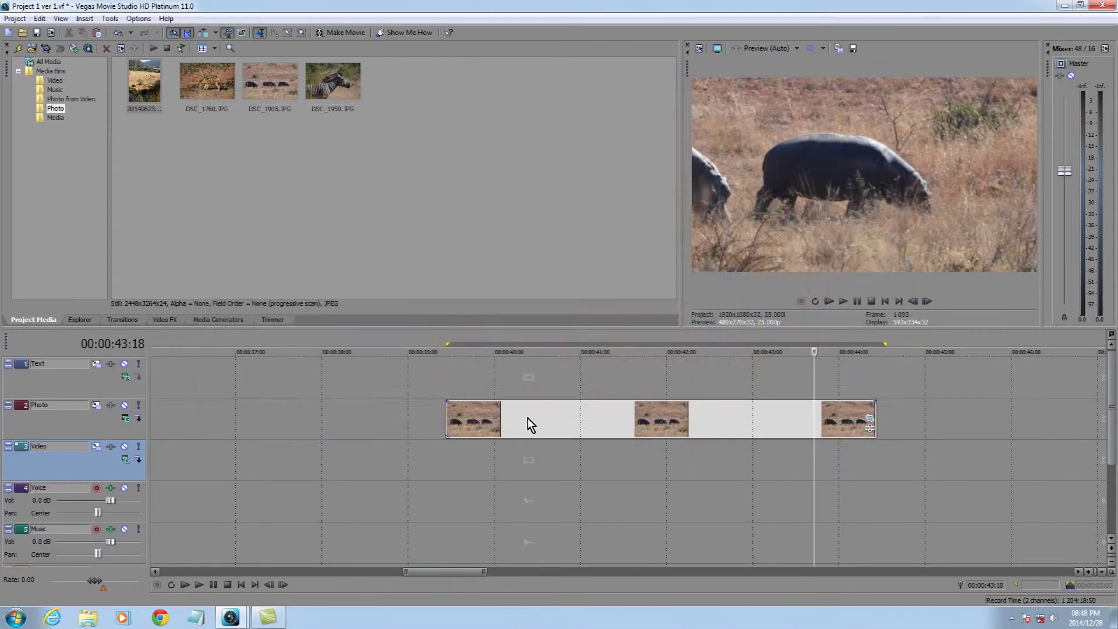
Replay the hippo clip from its start to check the held keyframe motion.
{"action": "left_click", "coordinate": [446, 467]}
{"action": "key", "text": "space"}
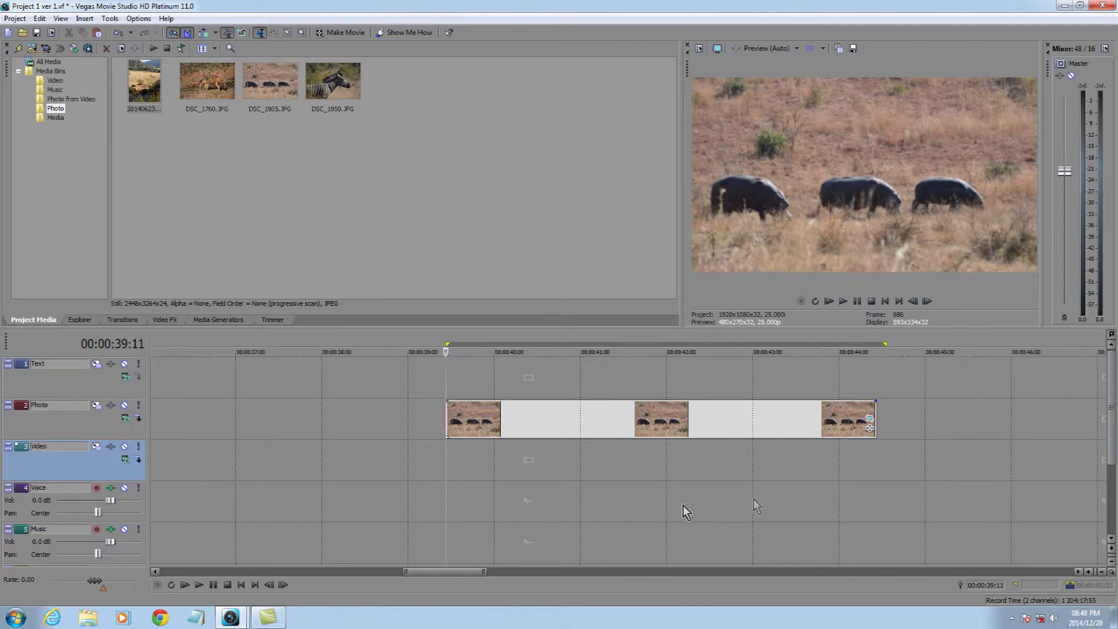
{"action": "left_click", "coordinate": [870, 420]}
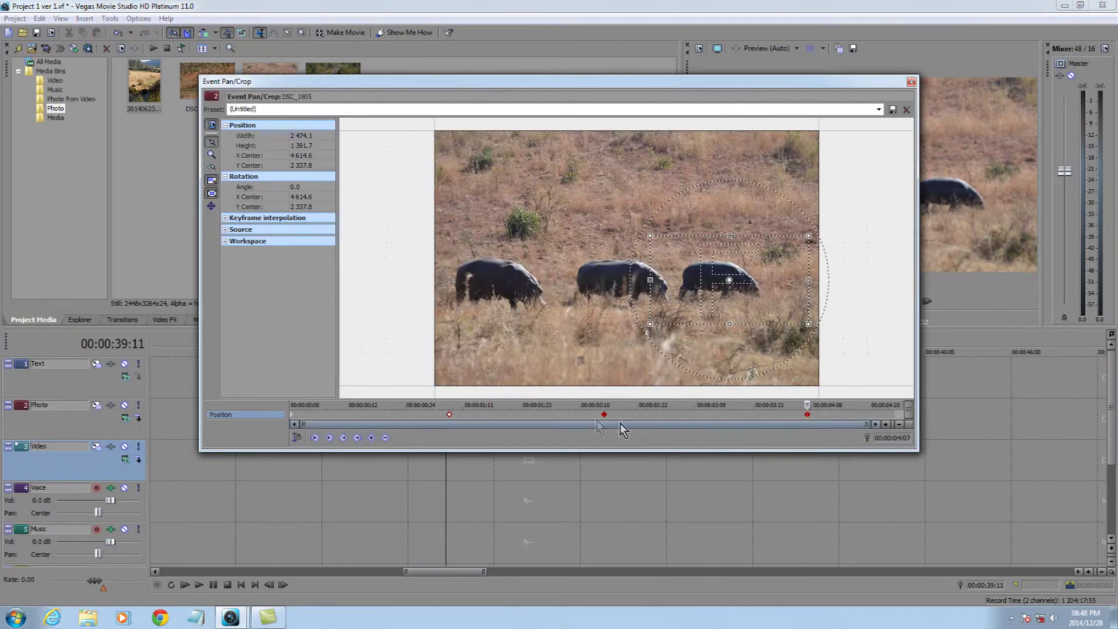
Switch the middle 00:00:02:10 keyframe's interpolation to Smooth.
{"action": "right_click", "coordinate": [604, 415]}
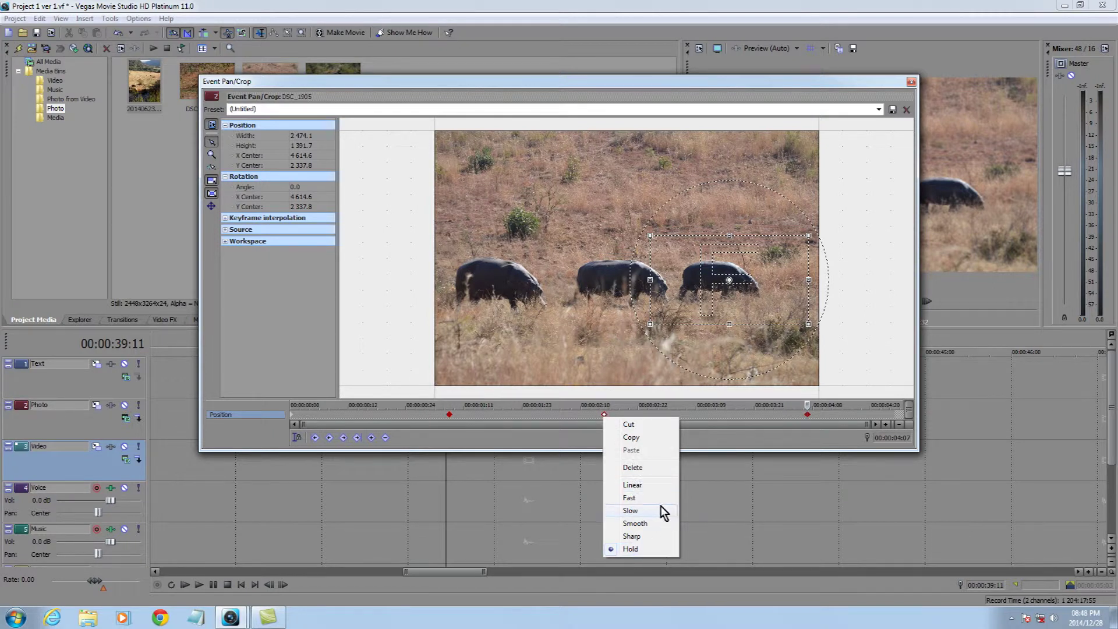
{"action": "left_click", "coordinate": [644, 522]}
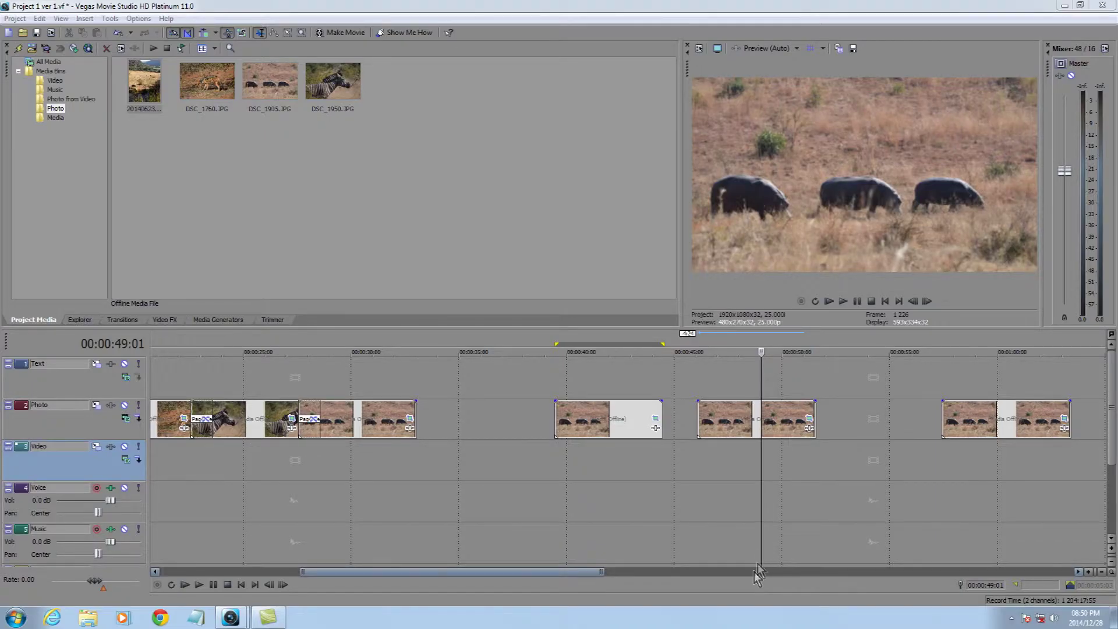
Around 2 seconds into the later hippo clip, enlarge the crop box so the photo shrinks onto black.
{"action": "left_click", "coordinate": [698, 386]}
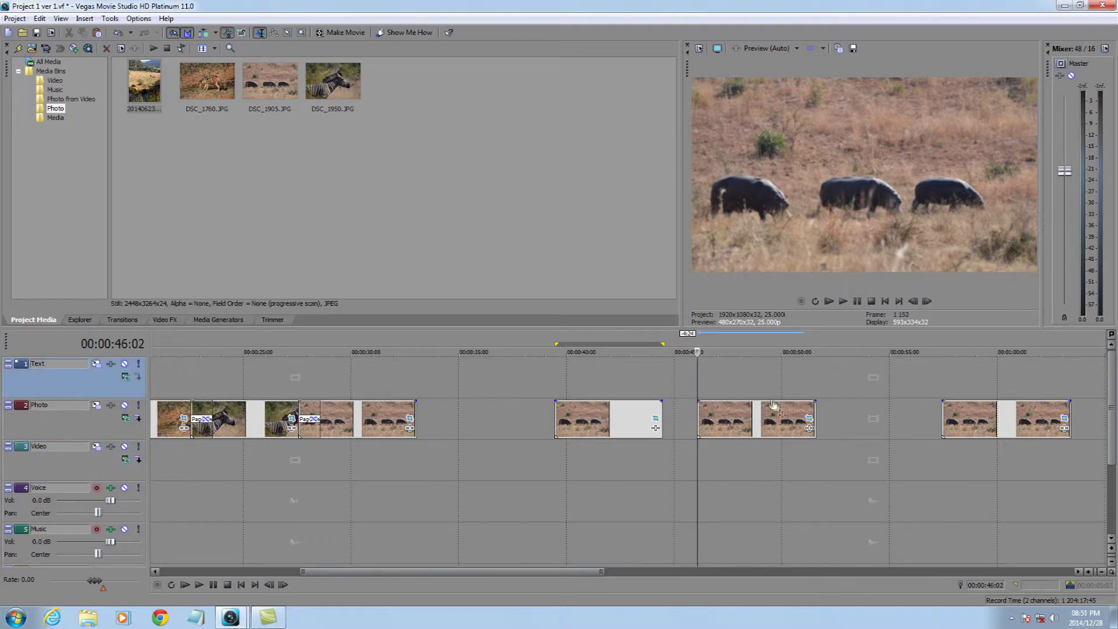
{"action": "left_click", "coordinate": [809, 420]}
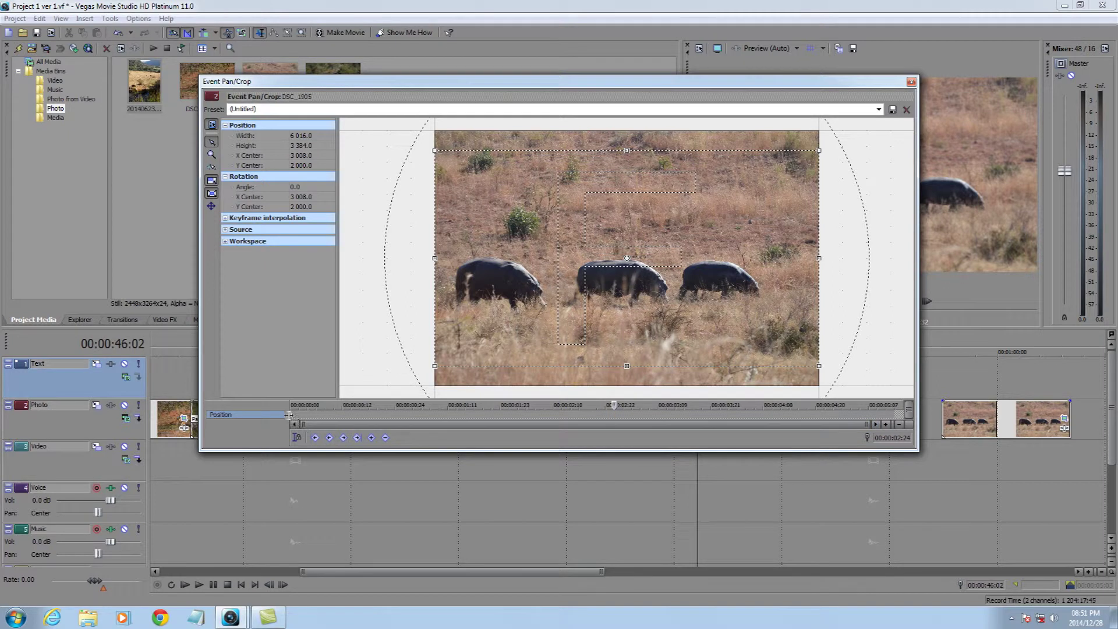
{"action": "left_click", "coordinate": [585, 414]}
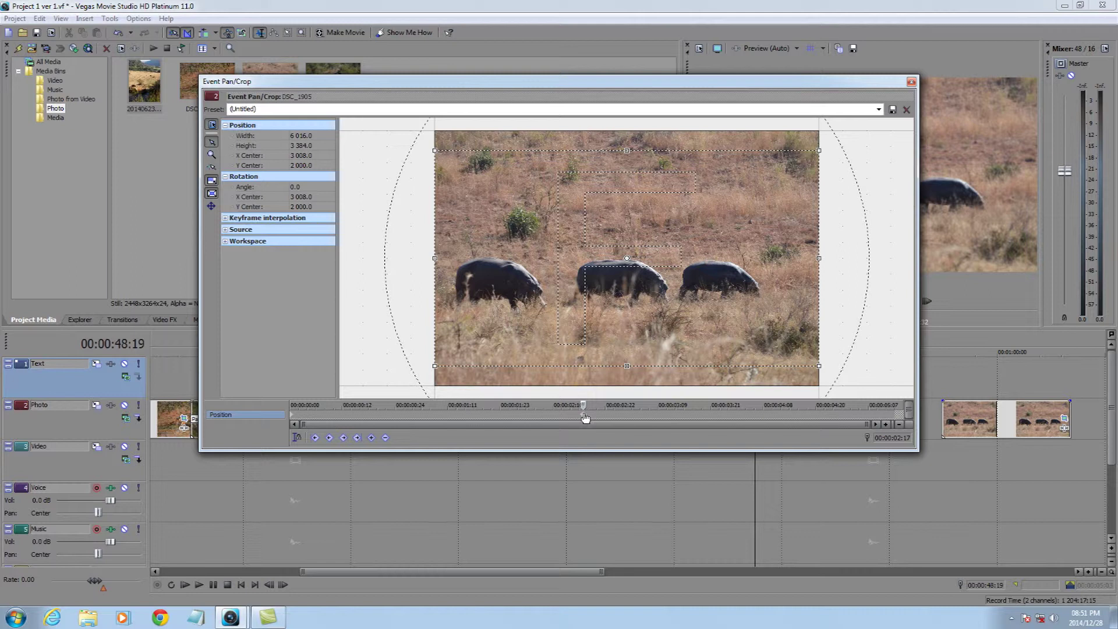
{"action": "right_click", "coordinate": [585, 417]}
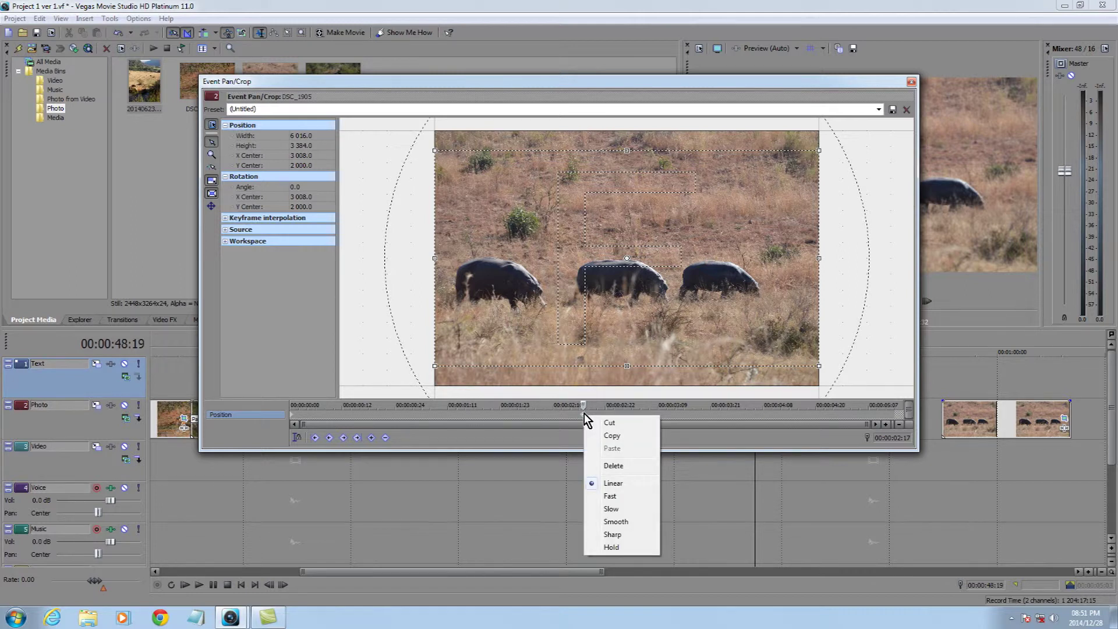
{"action": "left_click", "coordinate": [839, 261]}
{"action": "left_click_drag", "start_coordinate": [835, 247], "coordinate": [836, 251]}
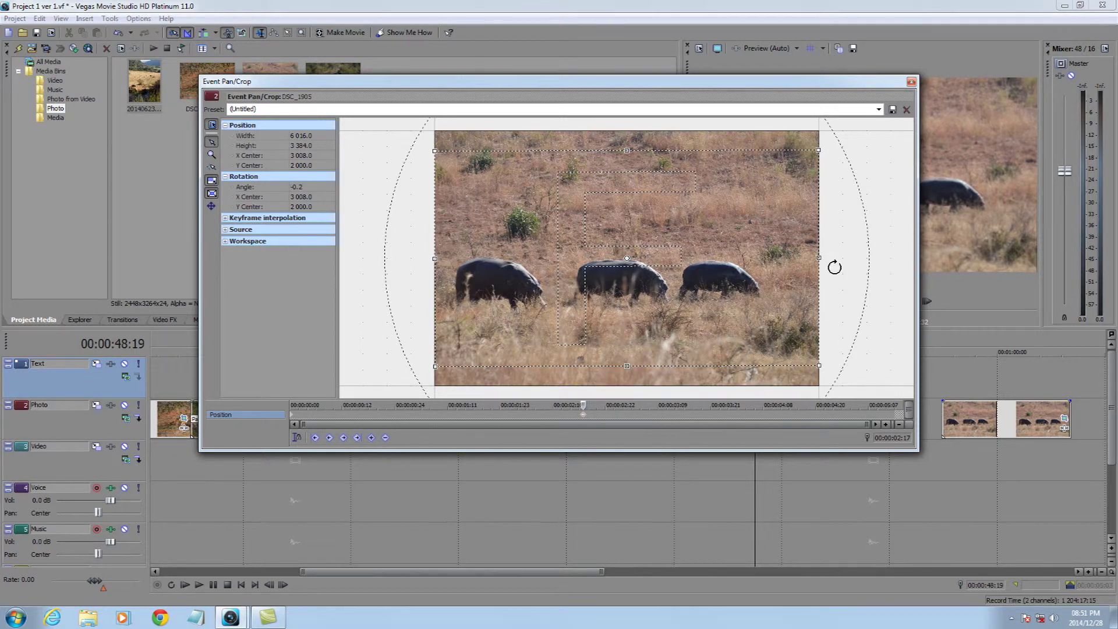
{"action": "scroll", "coordinate": [834, 267], "scroll_direction": "down", "scroll_amount": 3}
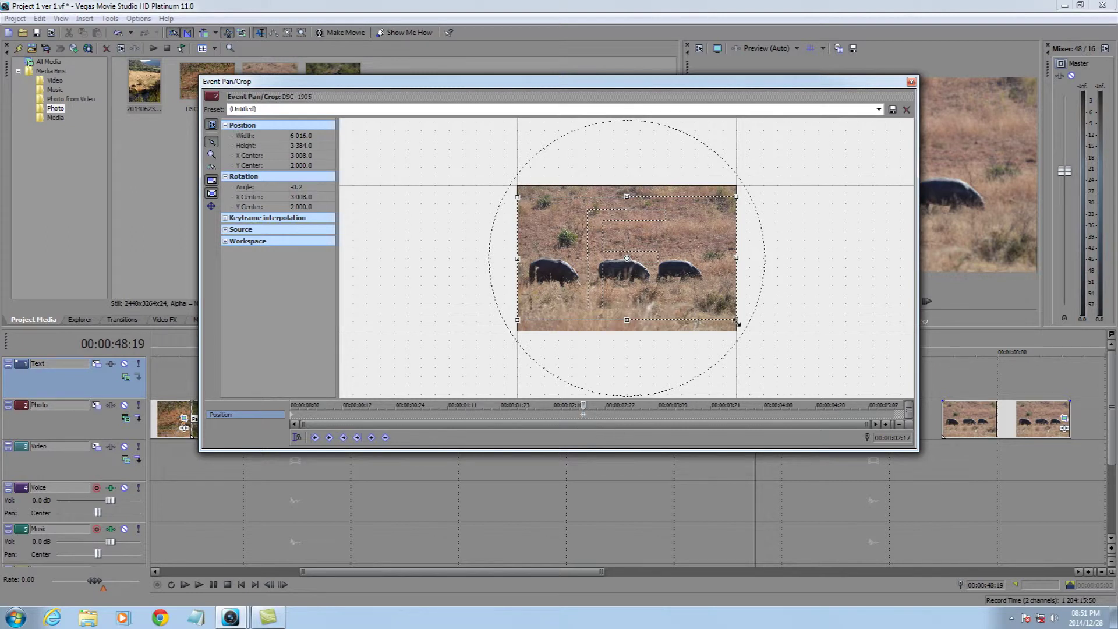
{"action": "left_click_drag", "start_coordinate": [738, 318], "coordinate": [862, 478]}
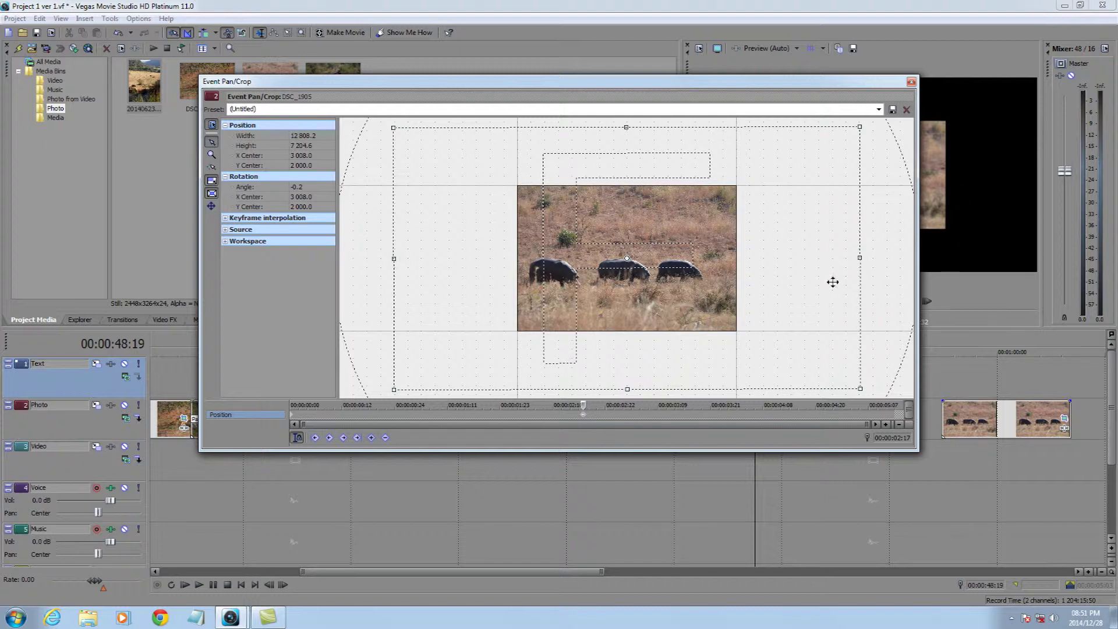
{"action": "left_click", "coordinate": [912, 82]}
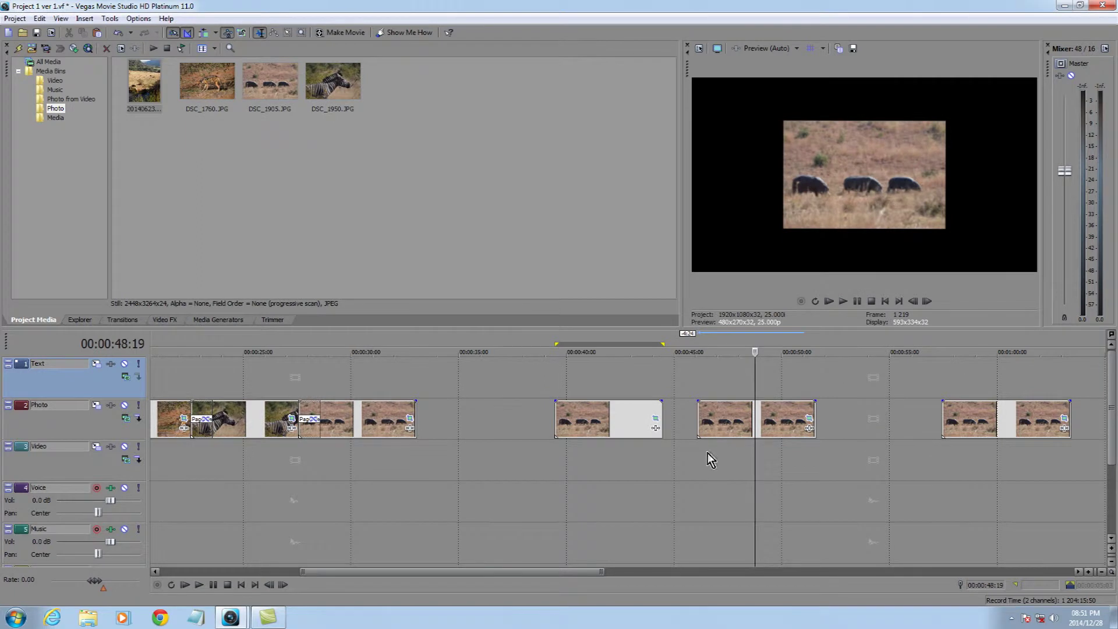
Play back the later hippo clip's zoom-out, then show the Video FX list.
{"action": "left_click", "coordinate": [699, 457]}
{"action": "key", "text": "space"}
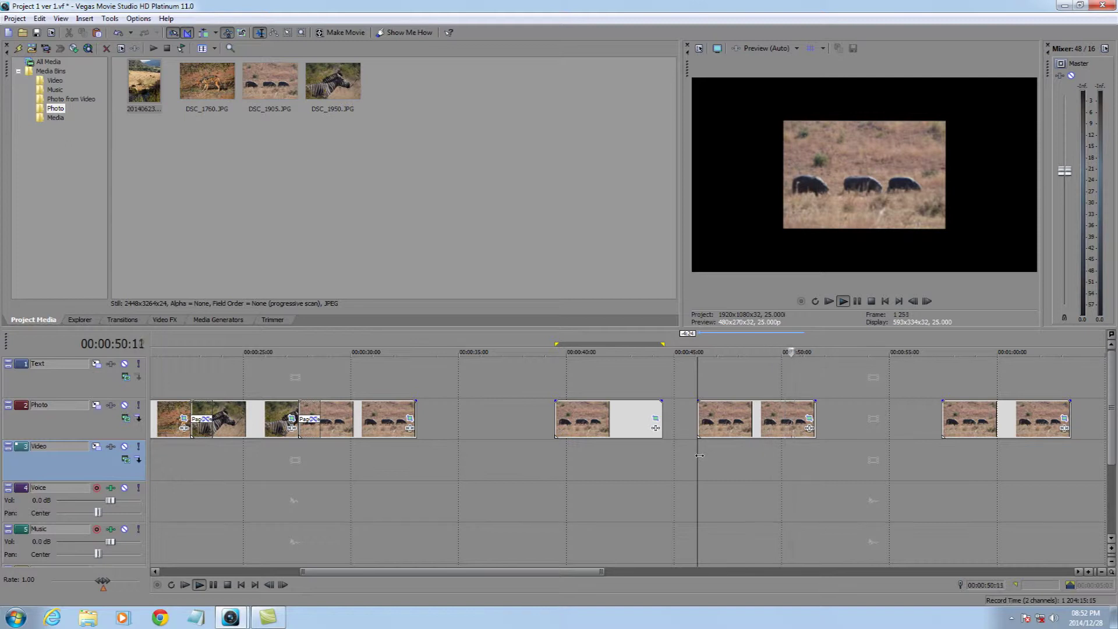
{"action": "key", "text": "space"}
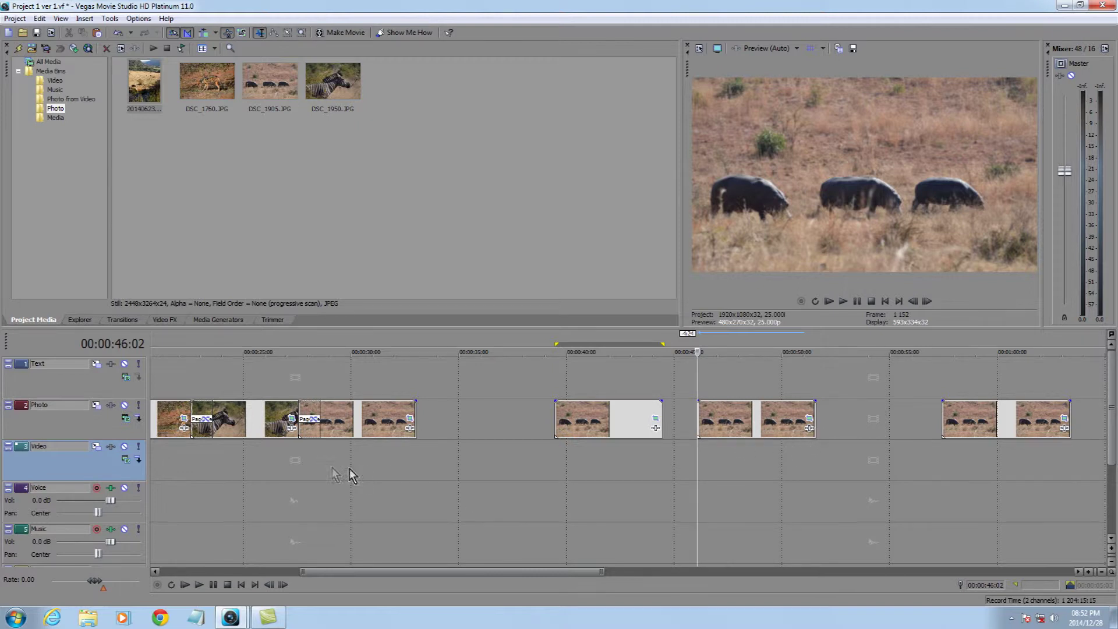
{"action": "left_click", "coordinate": [166, 320]}
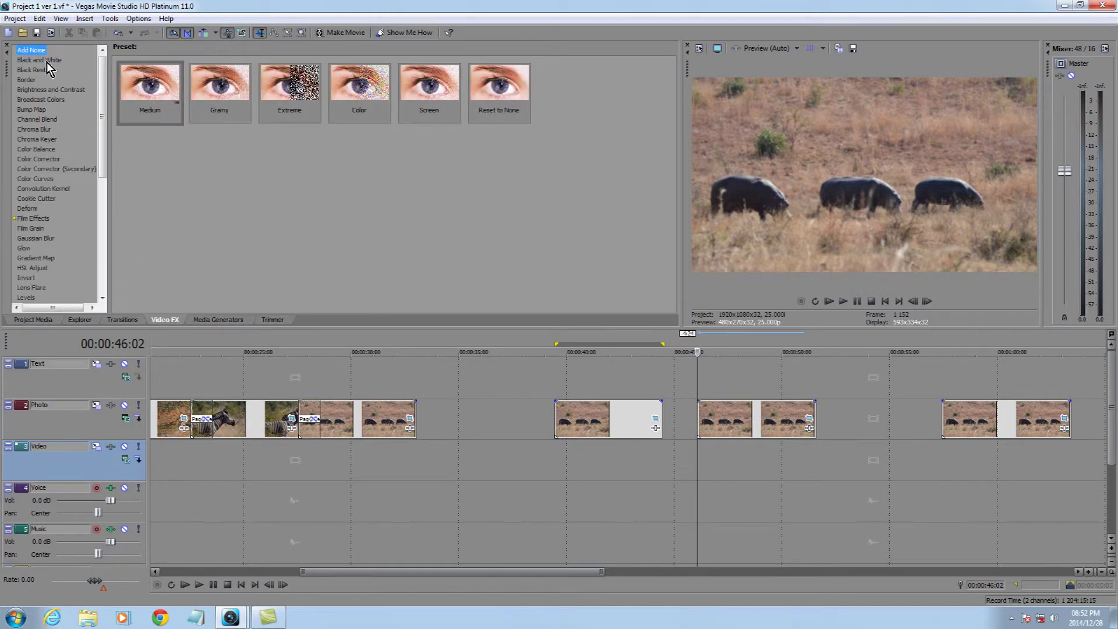
Apply the Border effect's Solid White Border preset to the later hippo clip and set Size to 0.015.
{"action": "left_click", "coordinate": [36, 81]}
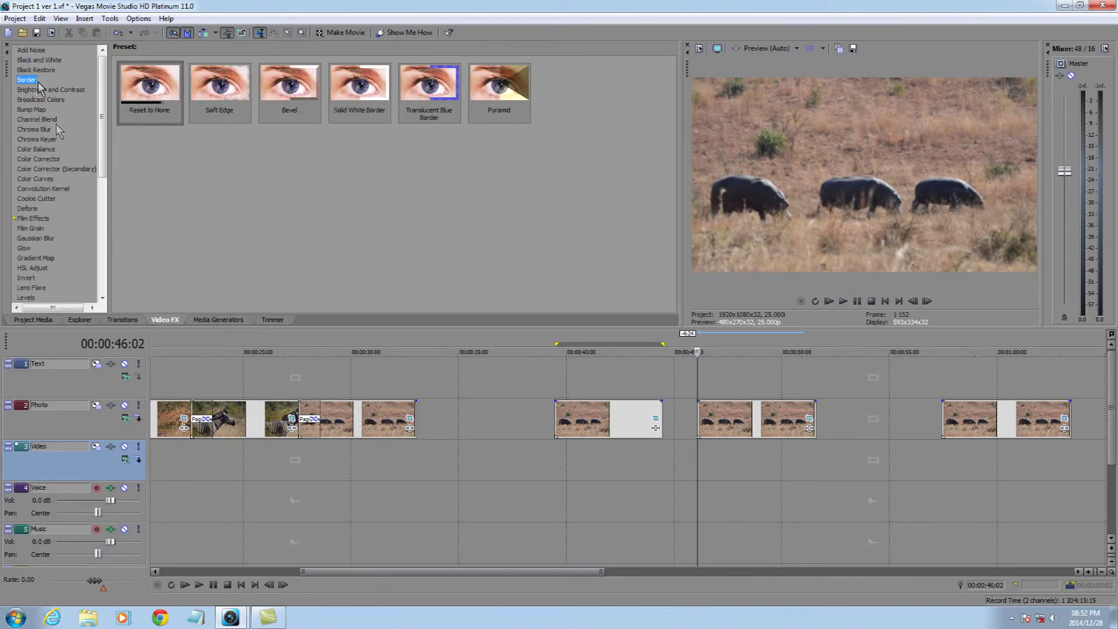
{"action": "left_click_drag", "start_coordinate": [357, 89], "coordinate": [761, 421]}
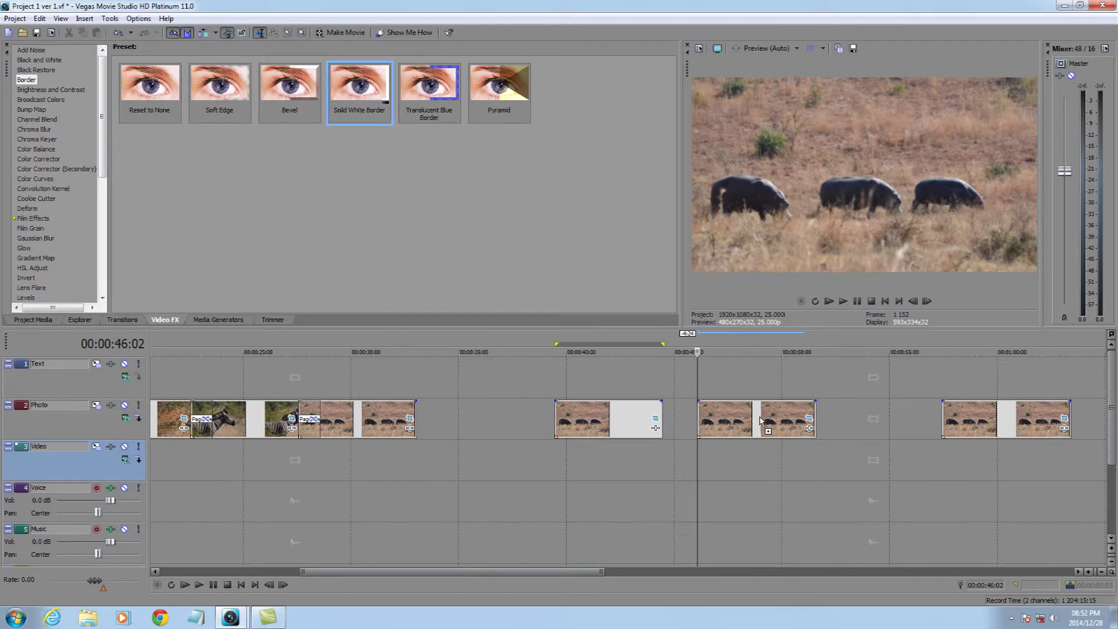
{"action": "left_click_drag", "start_coordinate": [761, 421], "coordinate": [762, 423]}
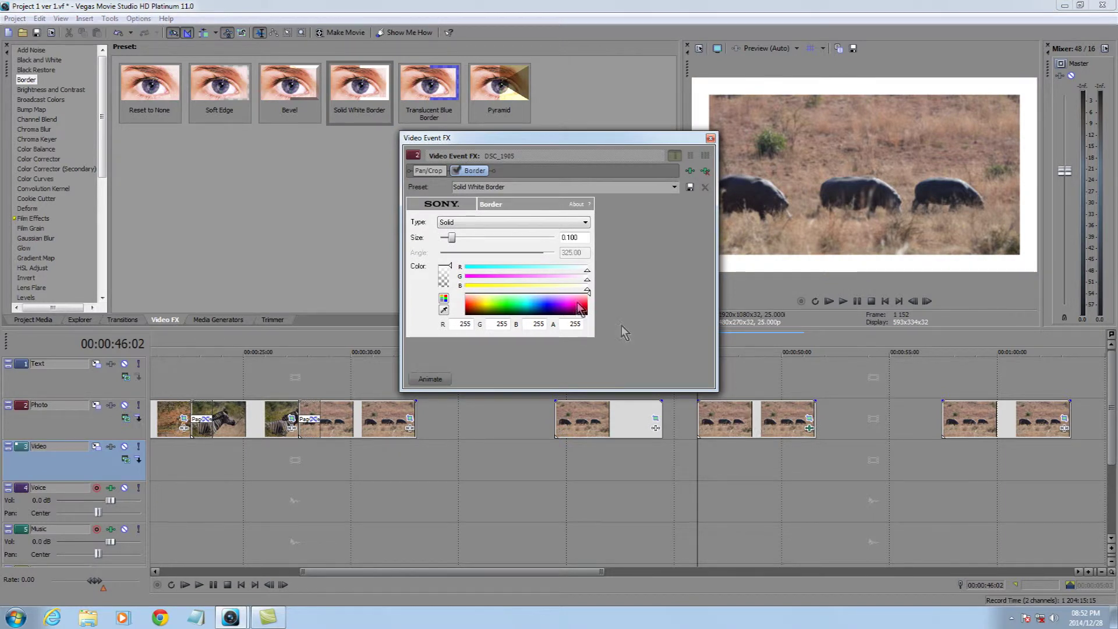
{"action": "left_click_drag", "start_coordinate": [452, 245], "coordinate": [442, 244]}
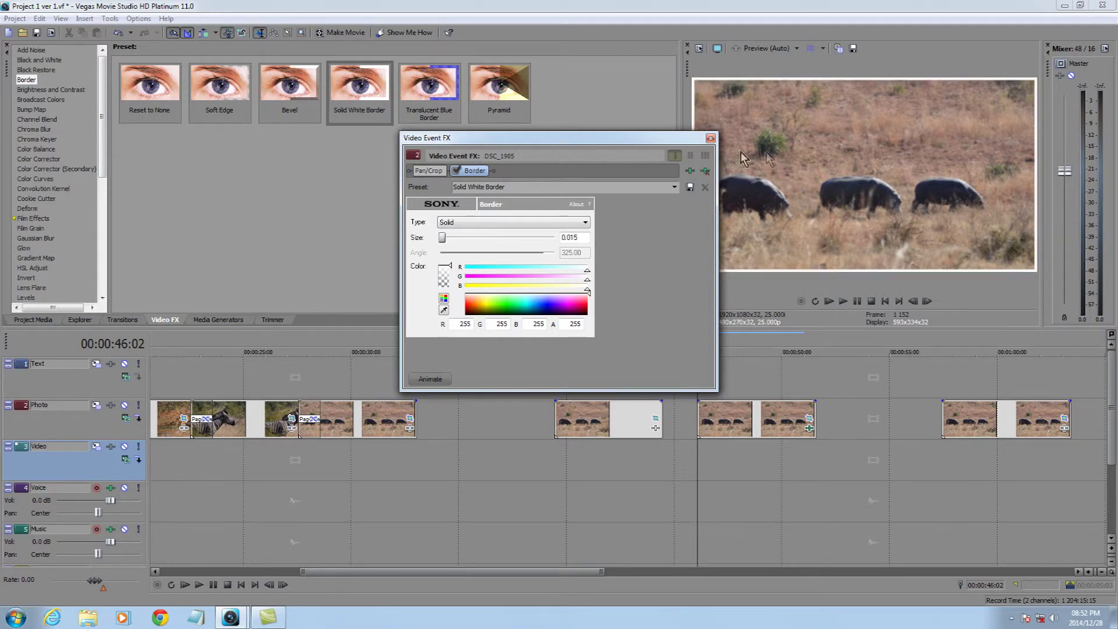
{"action": "left_click", "coordinate": [710, 138]}
Preview the bordered hippo clip and check its Pan/Crop settings.
{"action": "key", "text": "space"}
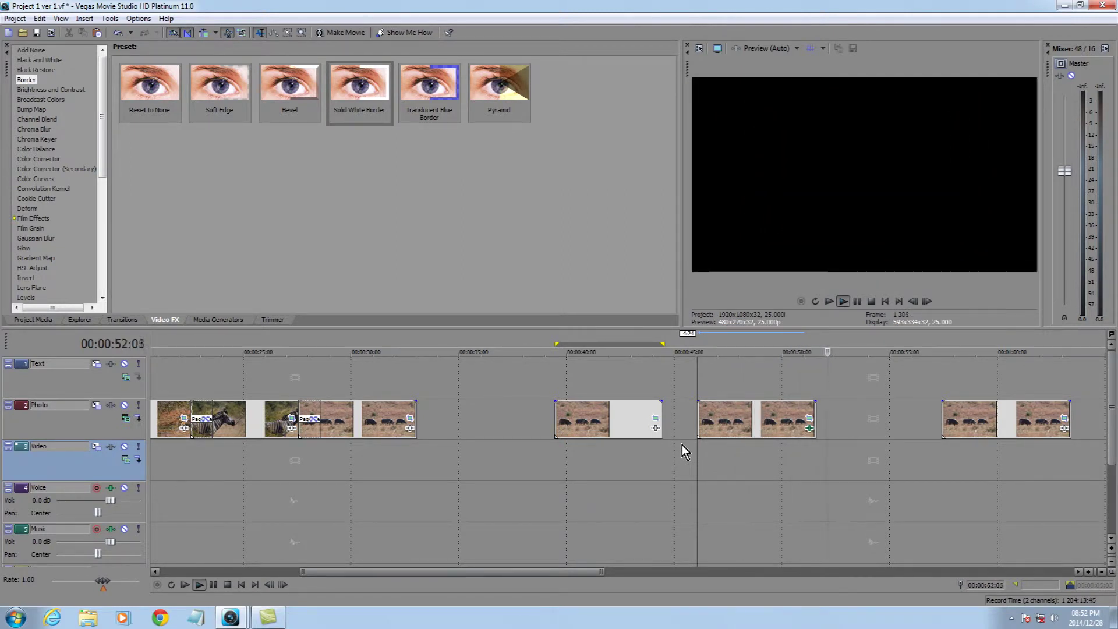
{"action": "key", "text": "space"}
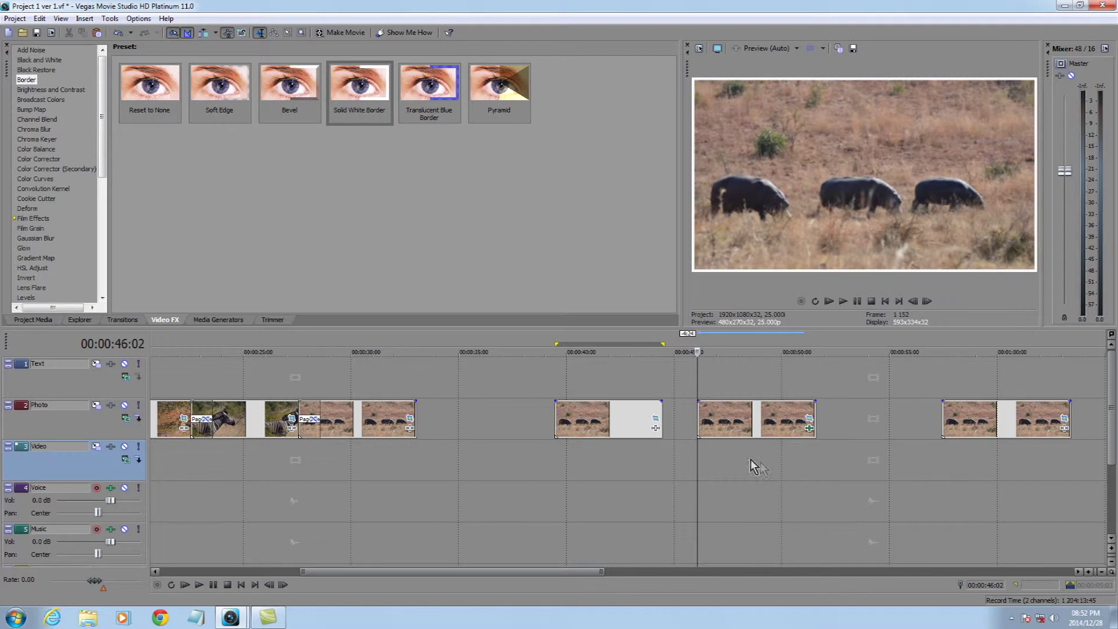
{"action": "left_click", "coordinate": [809, 419]}
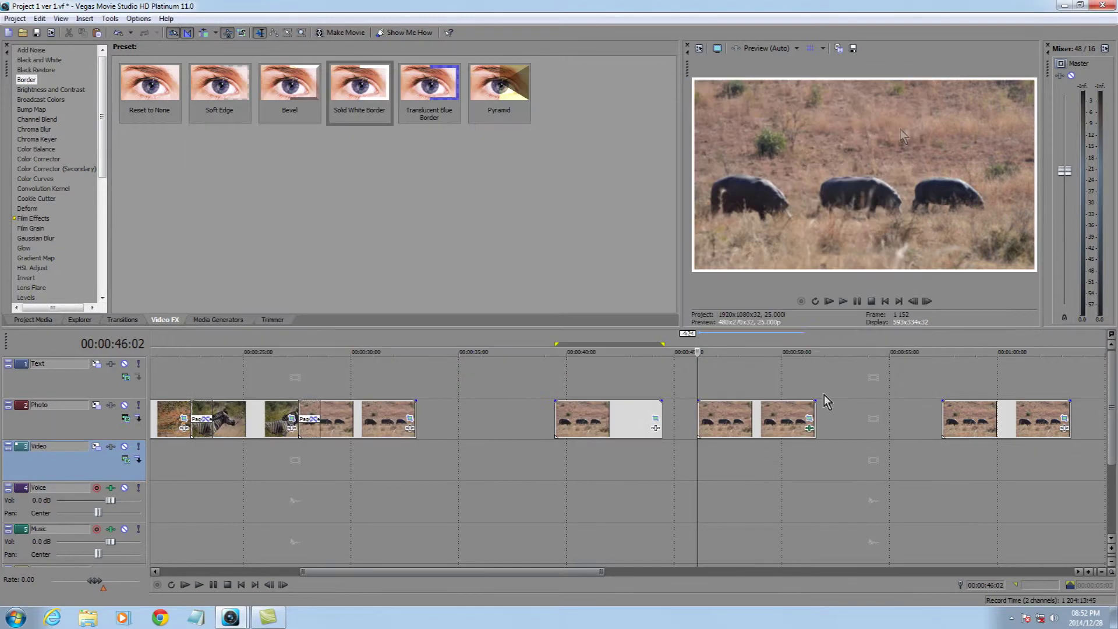
{"action": "left_click", "coordinate": [911, 81]}
Move the Border effect ahead of Pan/Crop in the hippo clip's effect chain, then preview it.
{"action": "left_click", "coordinate": [809, 429]}
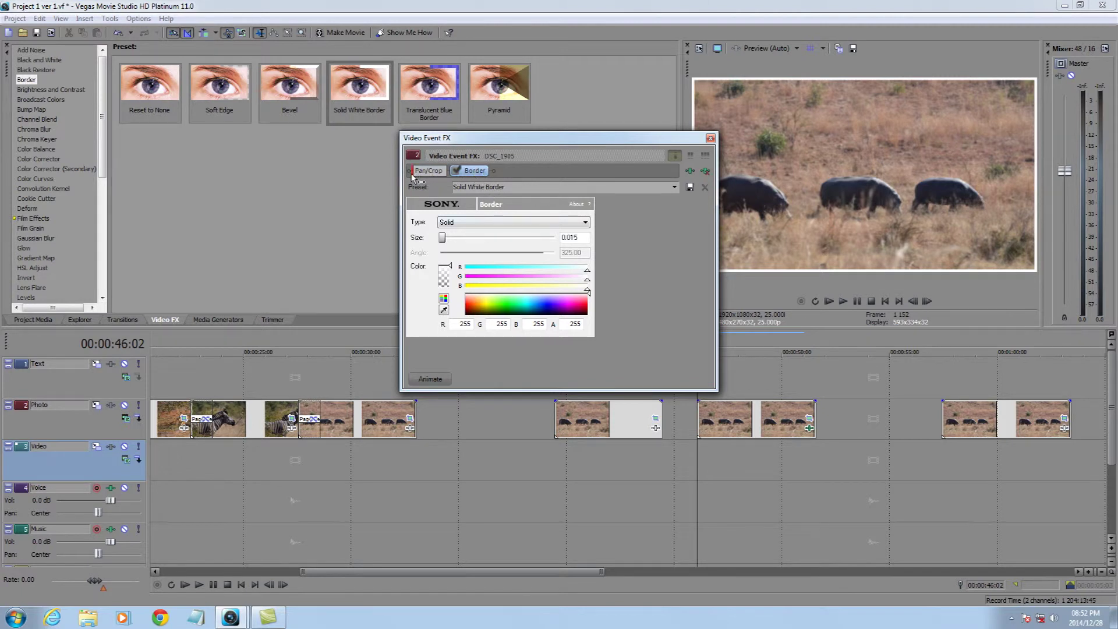
{"action": "left_click_drag", "start_coordinate": [412, 177], "coordinate": [413, 179]}
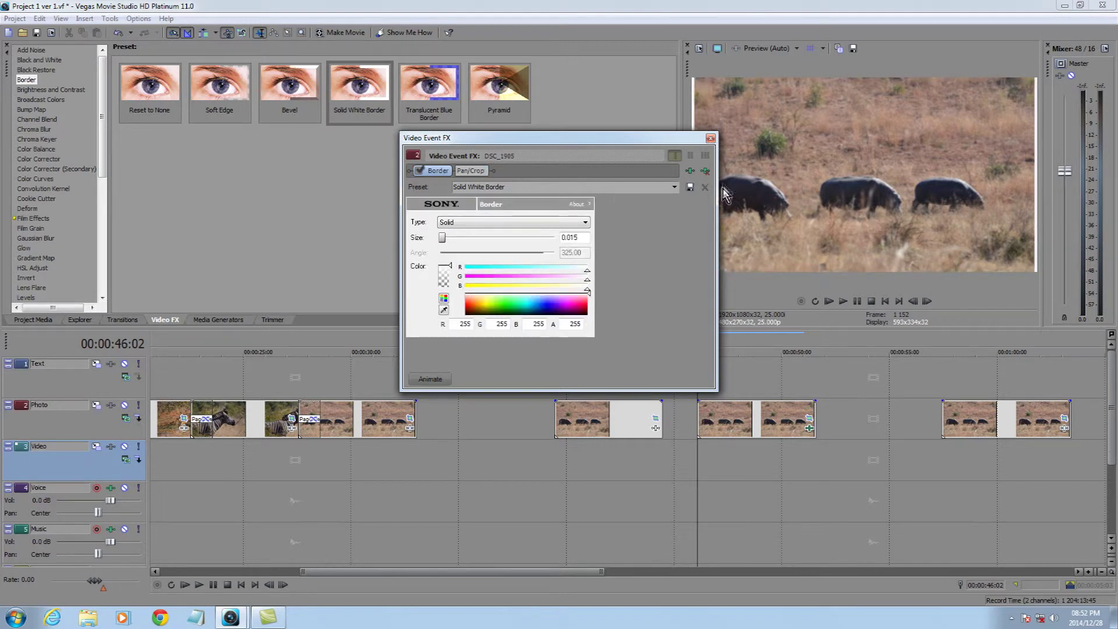
{"action": "left_click", "coordinate": [710, 137]}
{"action": "key", "text": "space"}
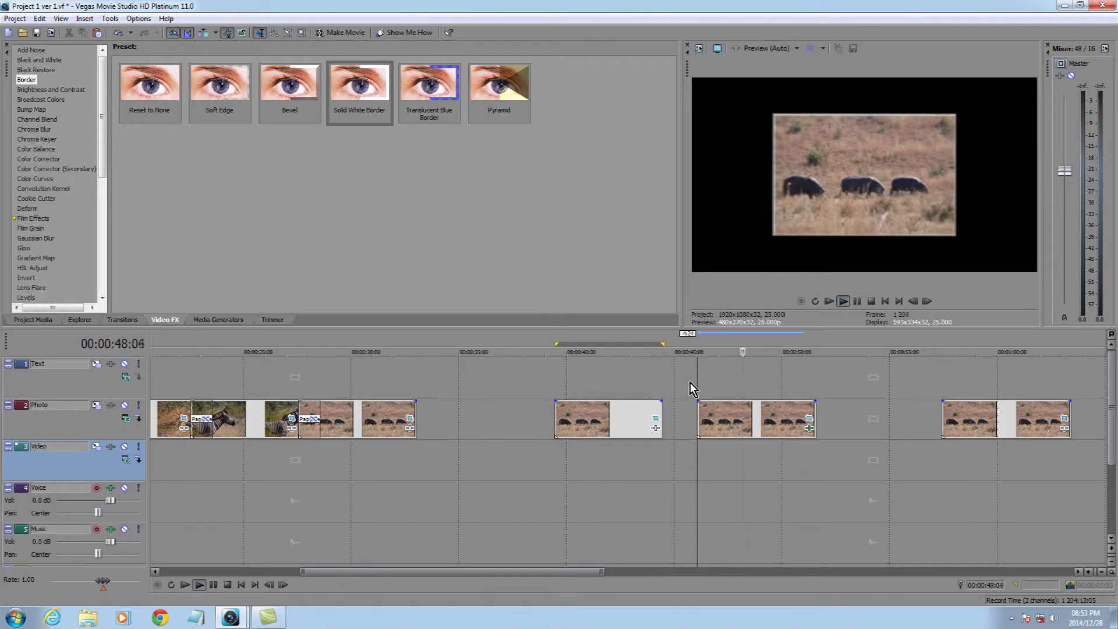
{"action": "key", "text": "space"}
{"action": "key", "text": "space"}
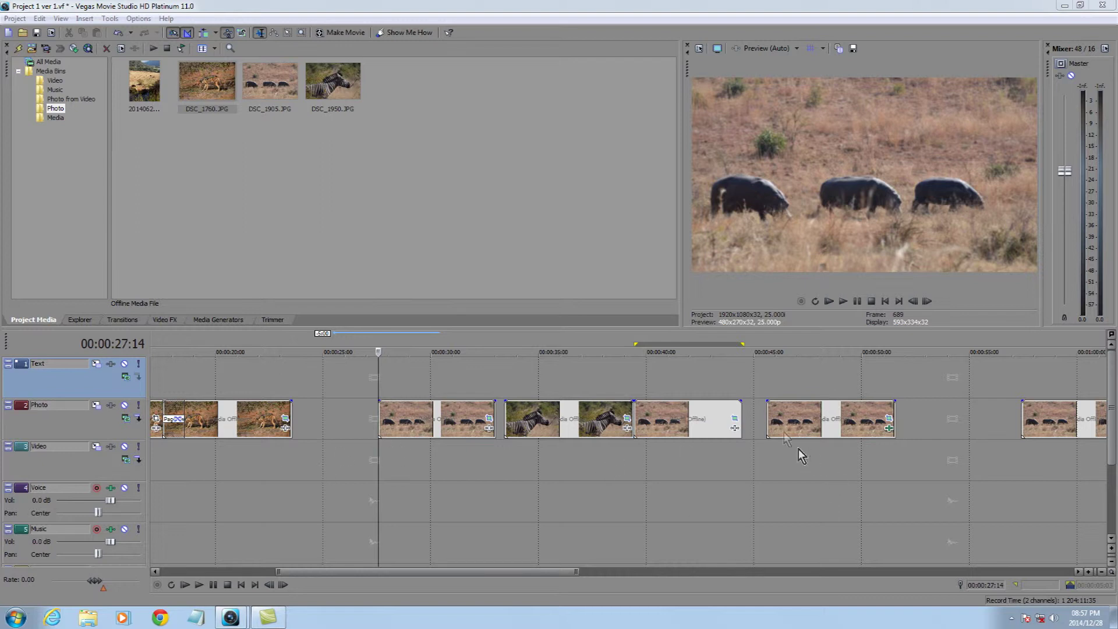
Move the hippo event up to the Text track and place the jackal photo DSC_1760.JPG directly beneath it.
{"action": "left_click", "coordinate": [788, 424]}
{"action": "left_click_drag", "start_coordinate": [787, 428], "coordinate": [790, 384]}
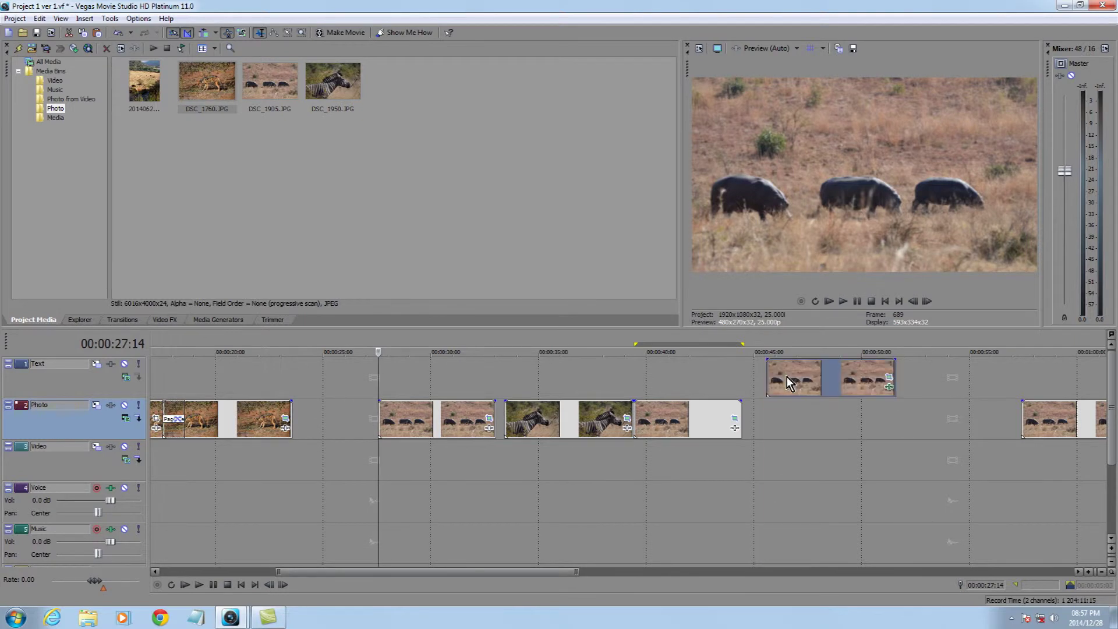
{"action": "left_click_drag", "start_coordinate": [230, 431], "coordinate": [803, 420]}
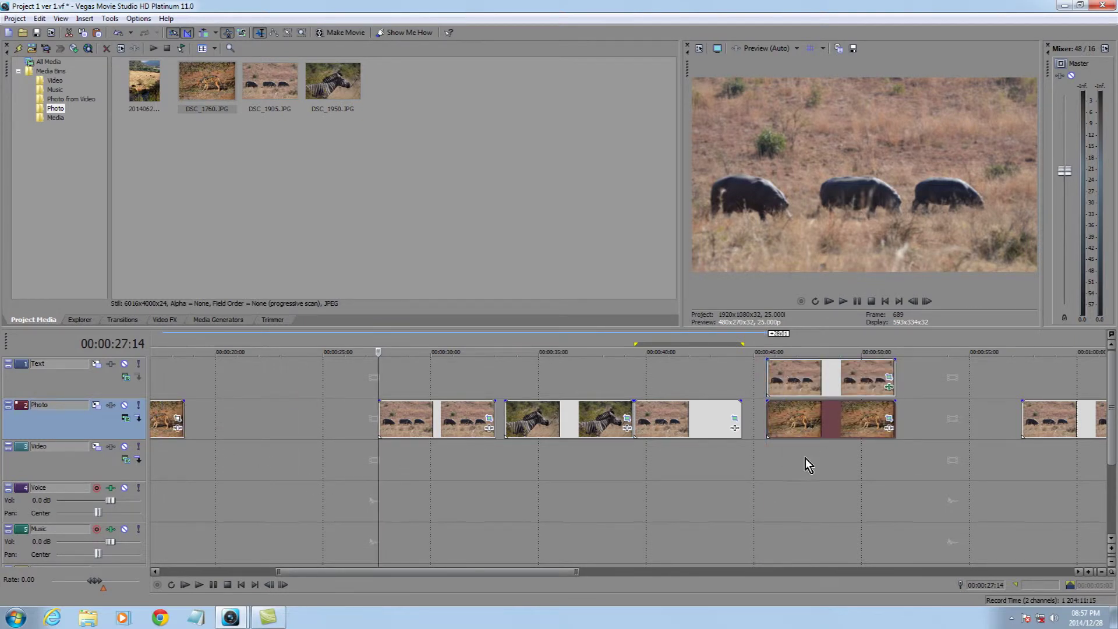
{"action": "left_click", "coordinate": [775, 453]}
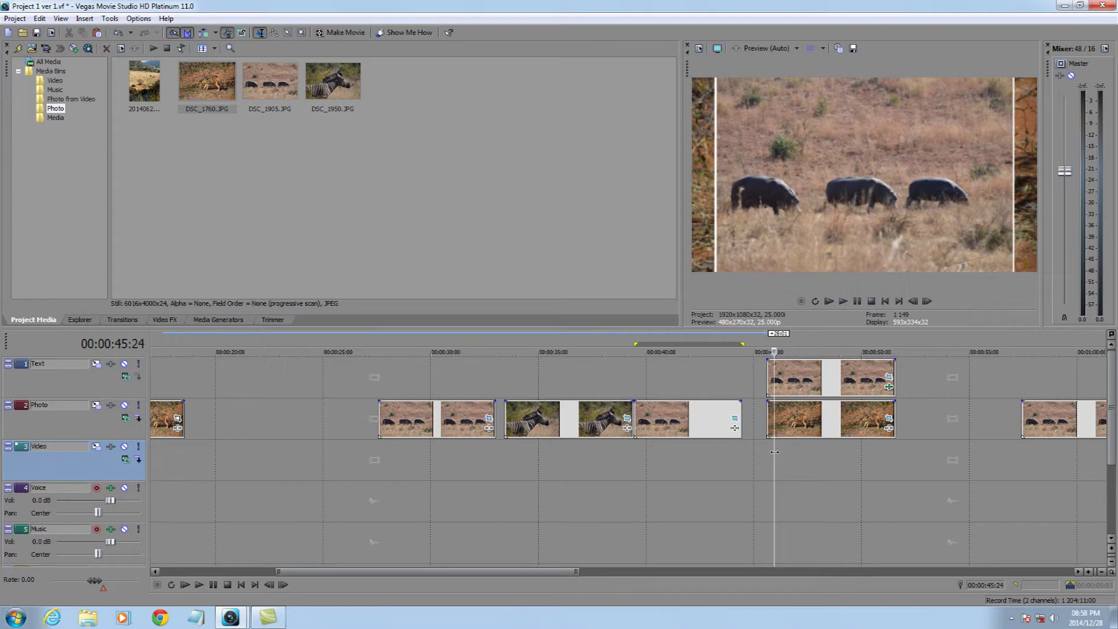
{"action": "left_click", "coordinate": [772, 451]}
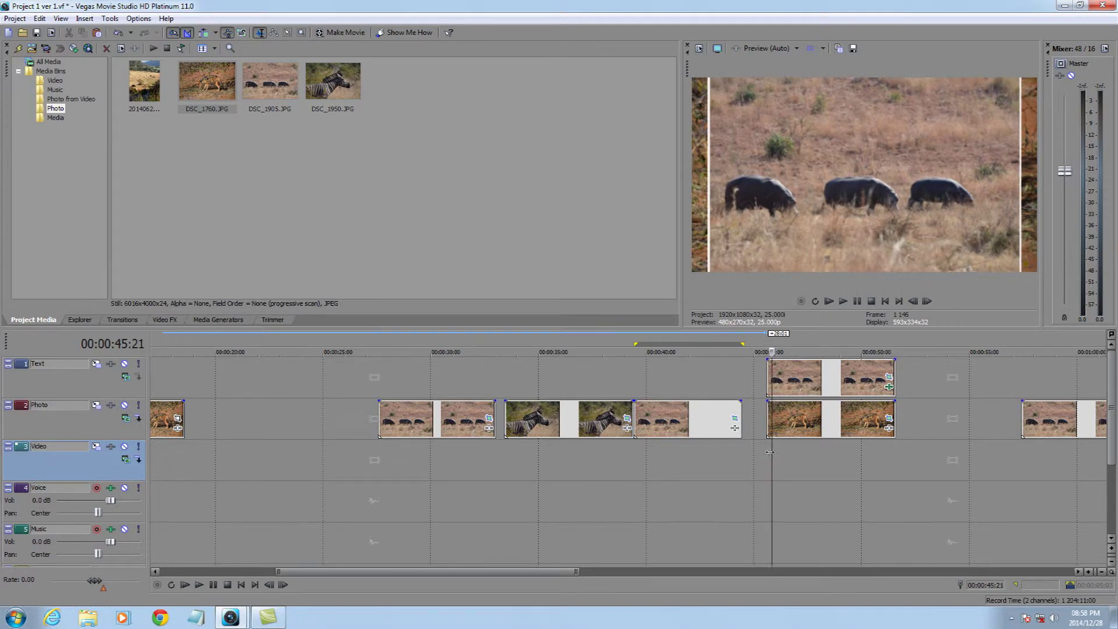
{"action": "left_click", "coordinate": [769, 453]}
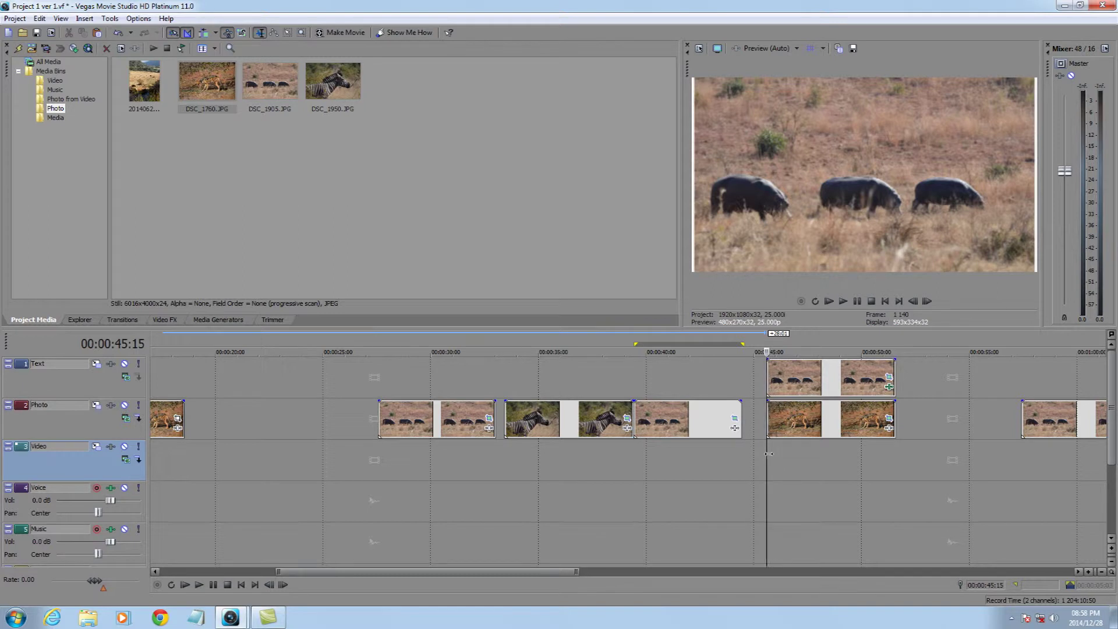
{"action": "key", "text": "space"}
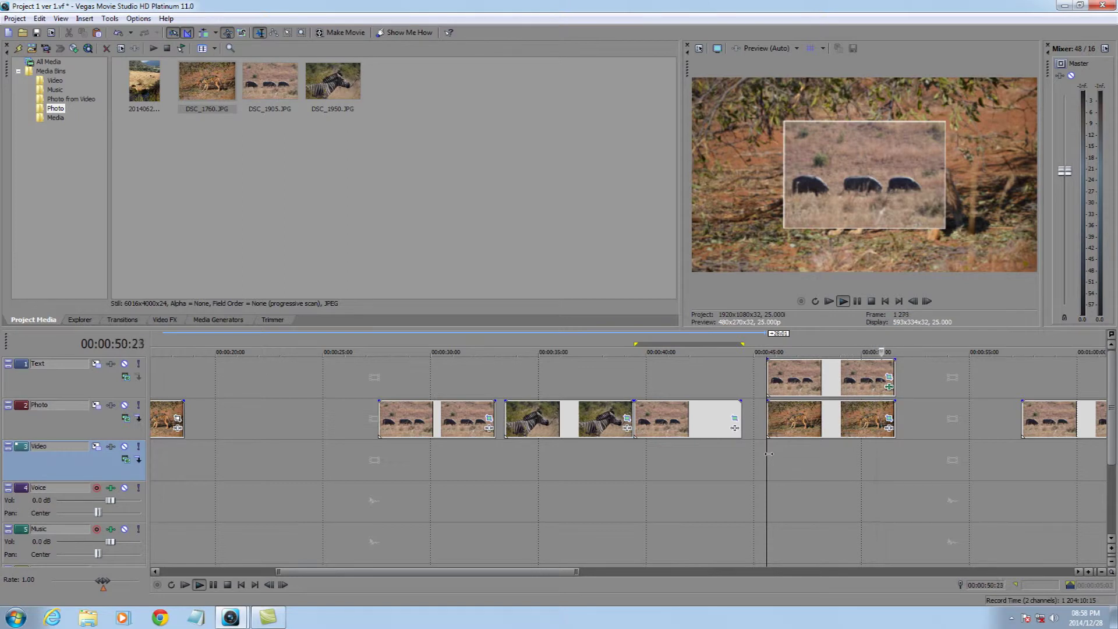
{"action": "key", "text": "space"}
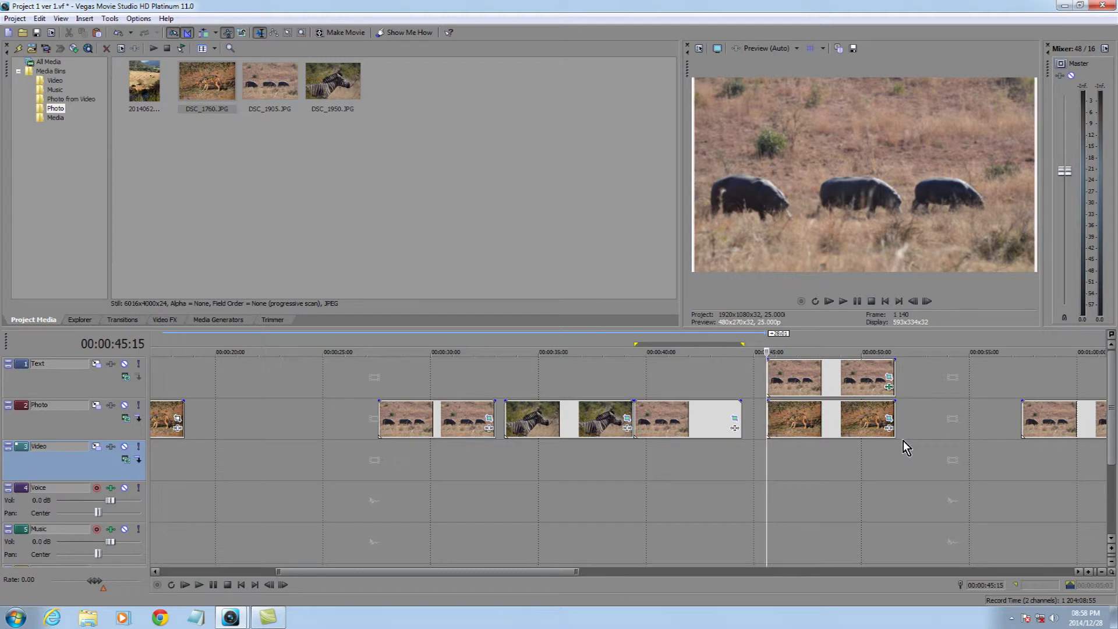
Rotate the hippo photo about 179.6° at its final pan/crop keyframe, 00:00:05:15.
{"action": "left_click", "coordinate": [889, 379]}
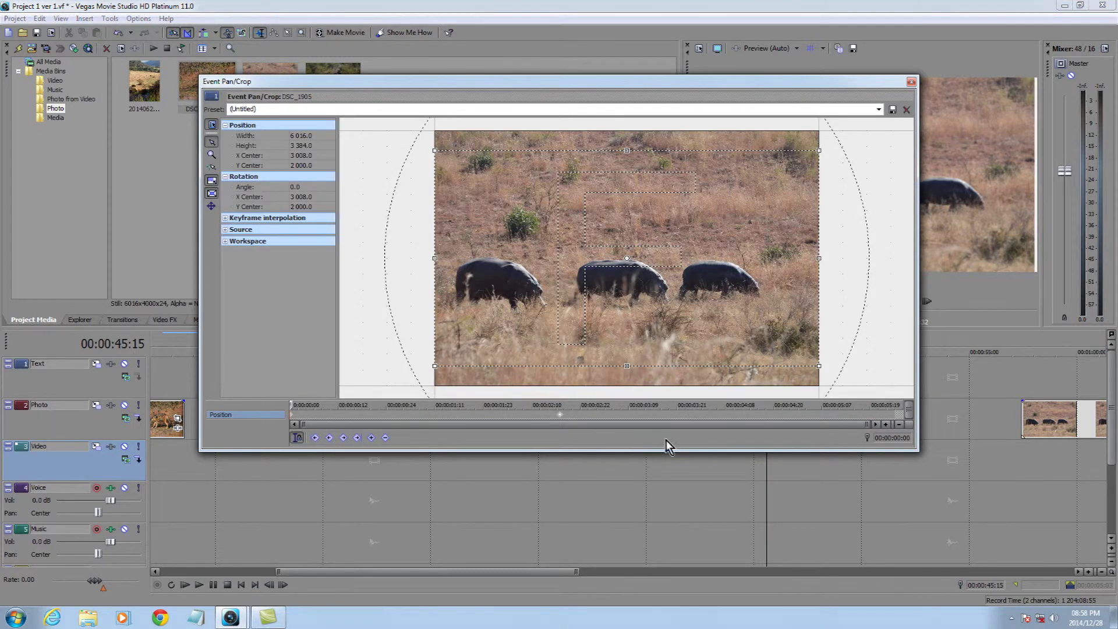
{"action": "left_click", "coordinate": [854, 415]}
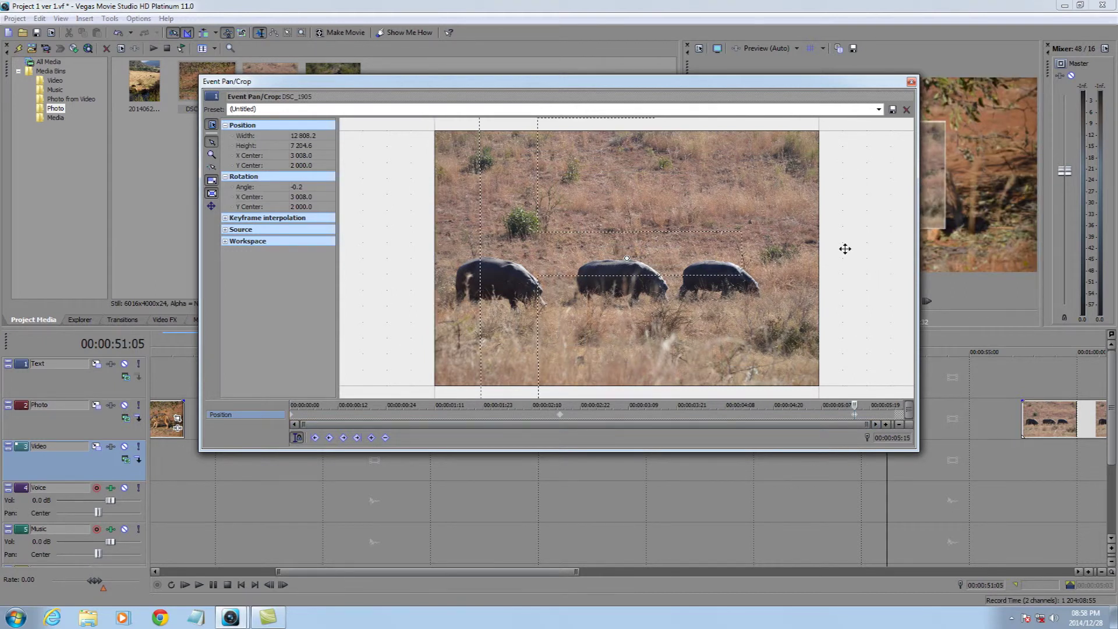
{"action": "scroll", "coordinate": [845, 249], "scroll_direction": "down", "scroll_amount": 4}
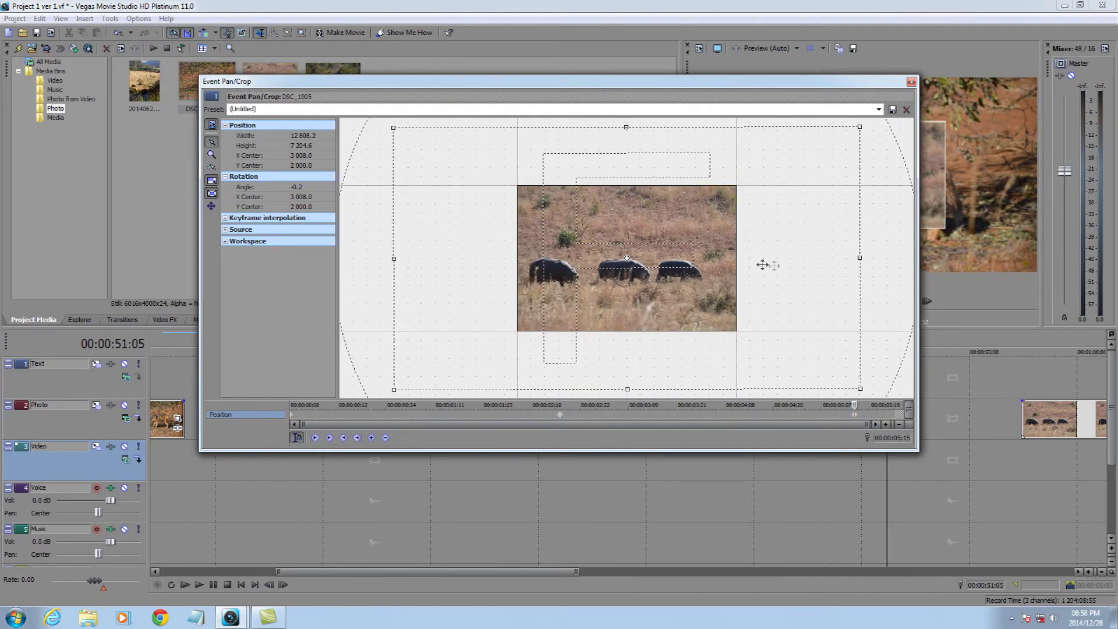
{"action": "left_click_drag", "start_coordinate": [891, 256], "coordinate": [430, 261]}
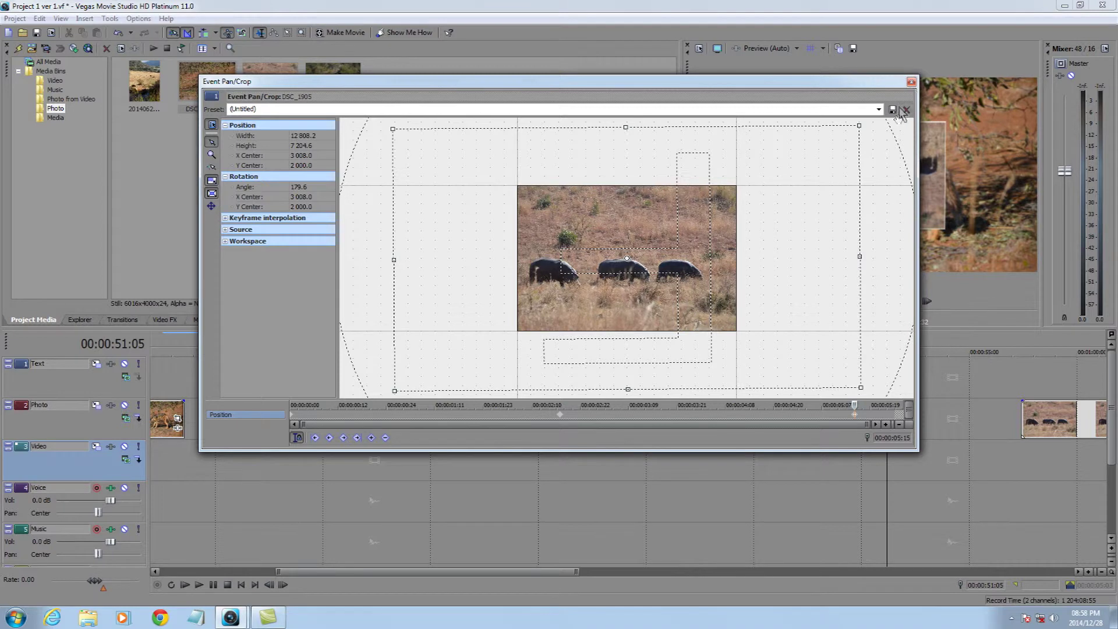
{"action": "left_click", "coordinate": [912, 82]}
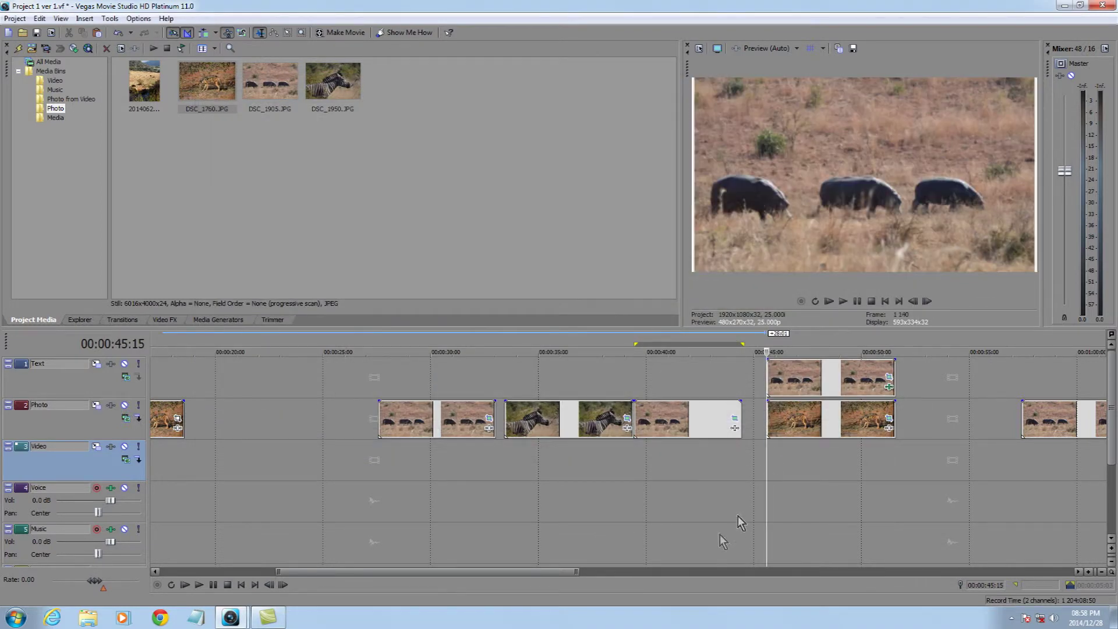
{"action": "key", "text": "space"}
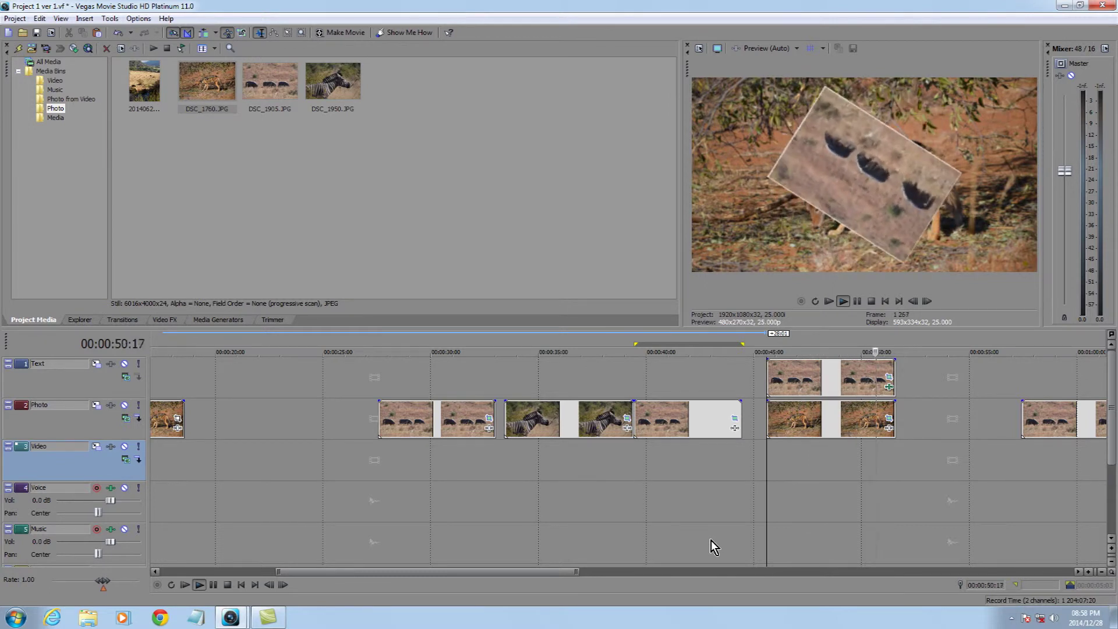
{"action": "key", "text": "space"}
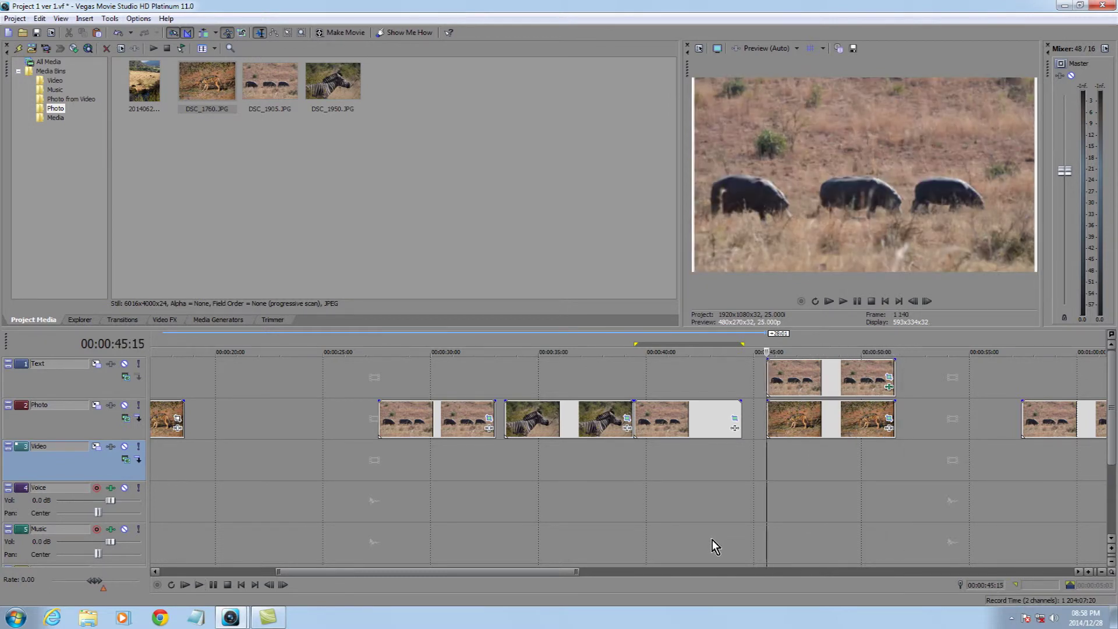
{"action": "key", "text": "space"}
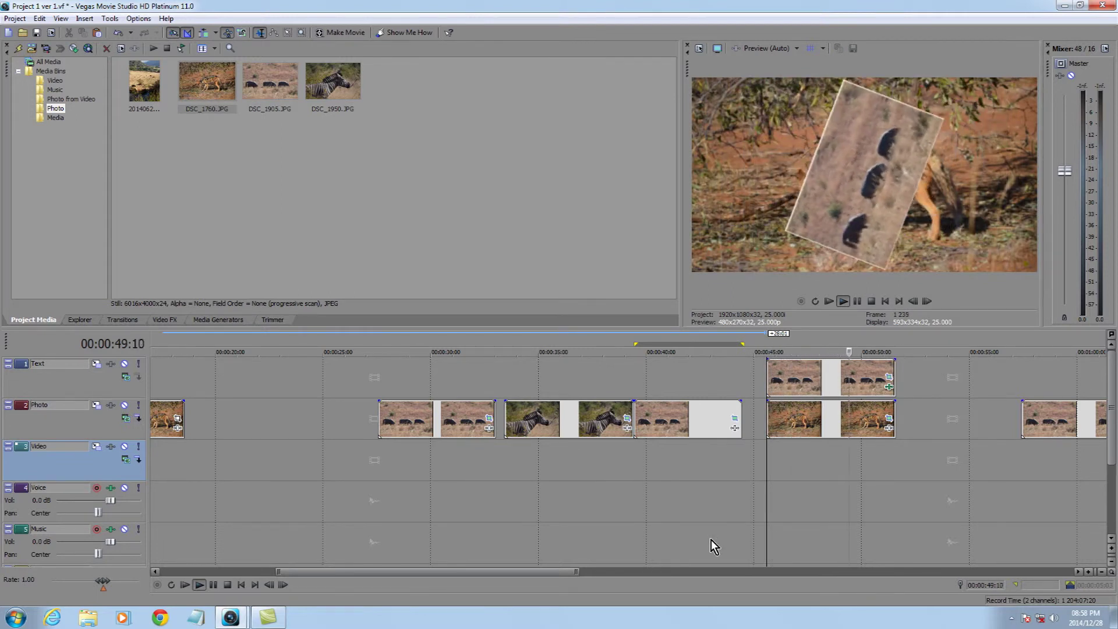
{"action": "key", "text": "space"}
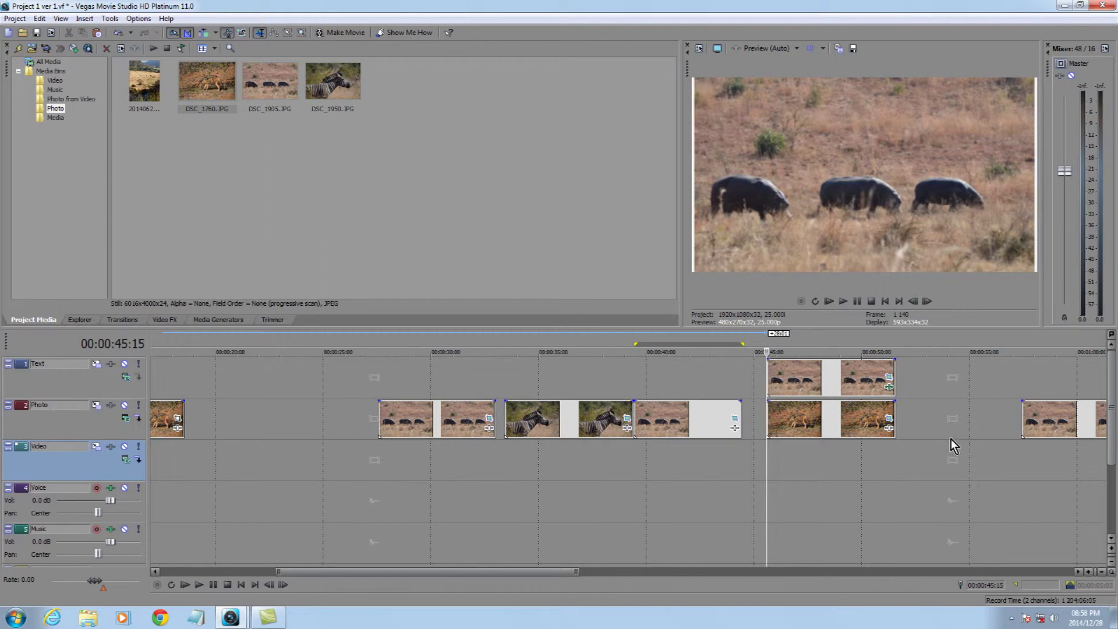
{"action": "right_click", "coordinate": [920, 420]}
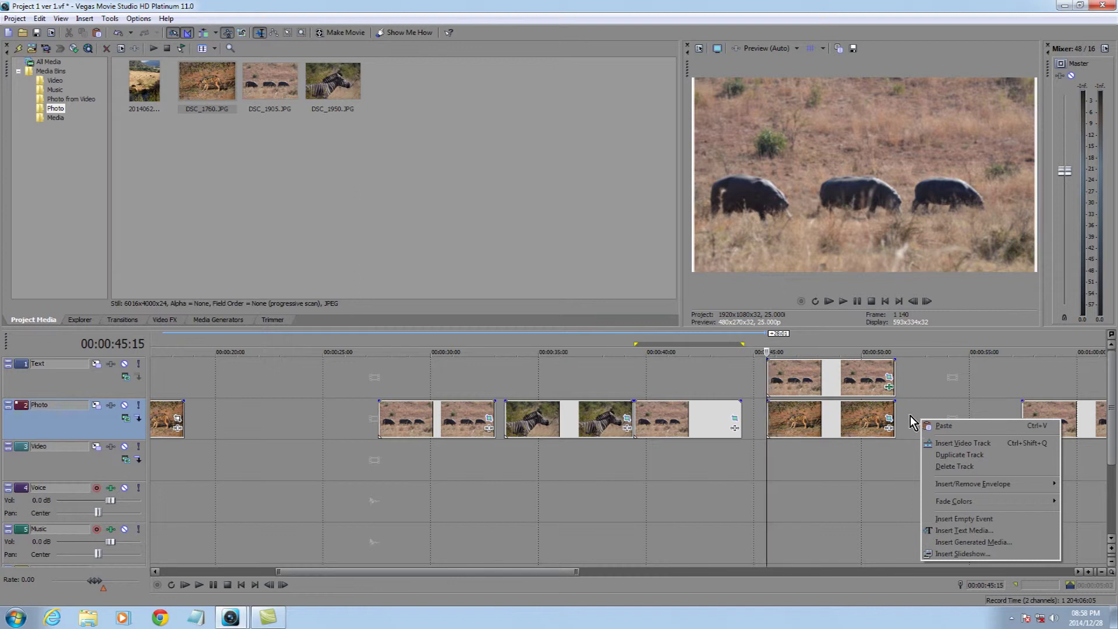
Insert a Composite Level envelope on the Photo track.
{"action": "left_click", "coordinate": [910, 416]}
{"action": "right_click", "coordinate": [910, 416]}
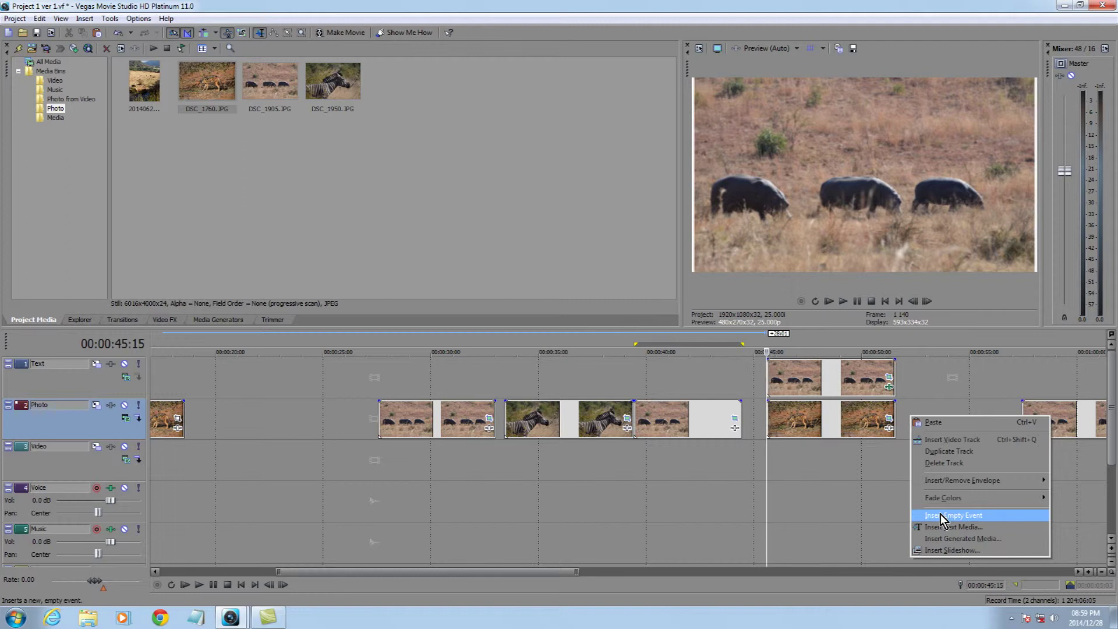
{"action": "mouse_move", "coordinate": [944, 484]}
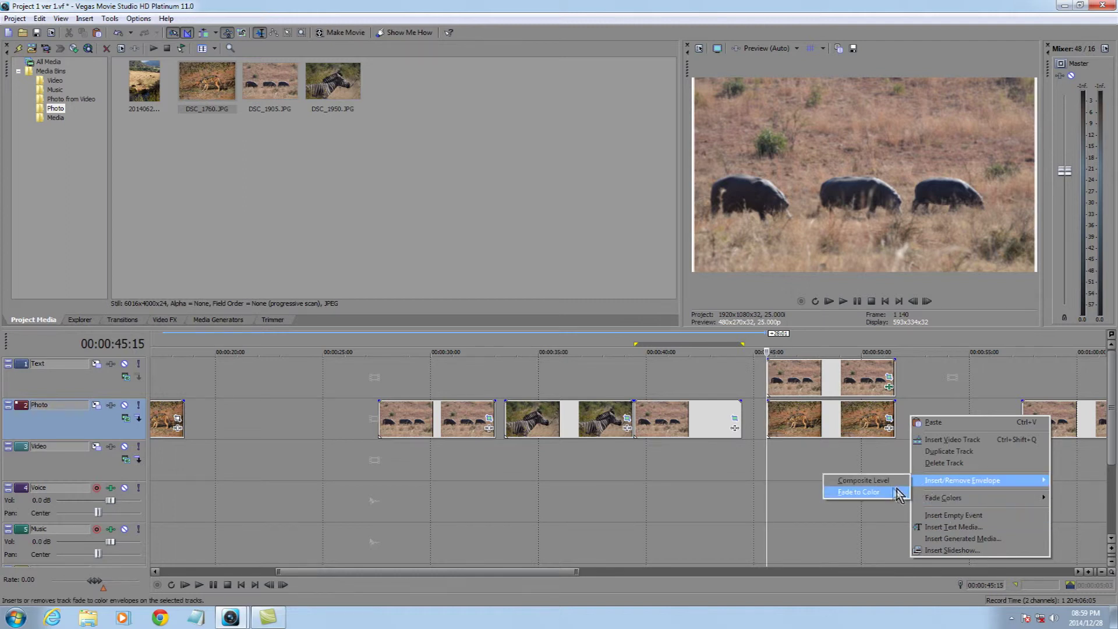
{"action": "left_click", "coordinate": [880, 481]}
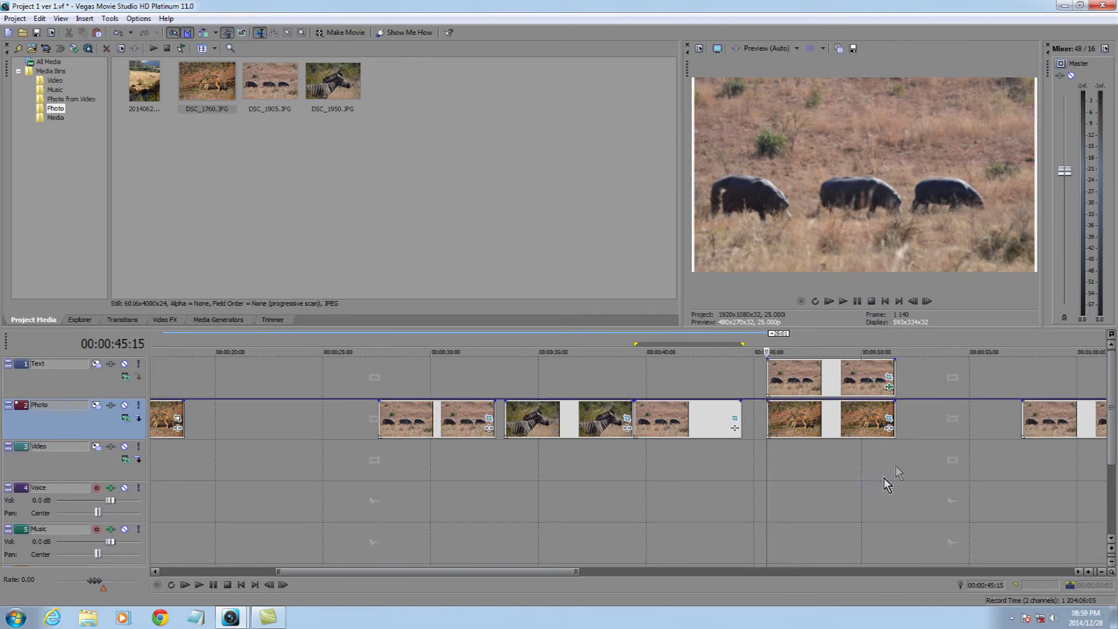
Lower the composite level envelope just after the jackal clip, around 00:00:53.
{"action": "double_click", "coordinate": [933, 395]}
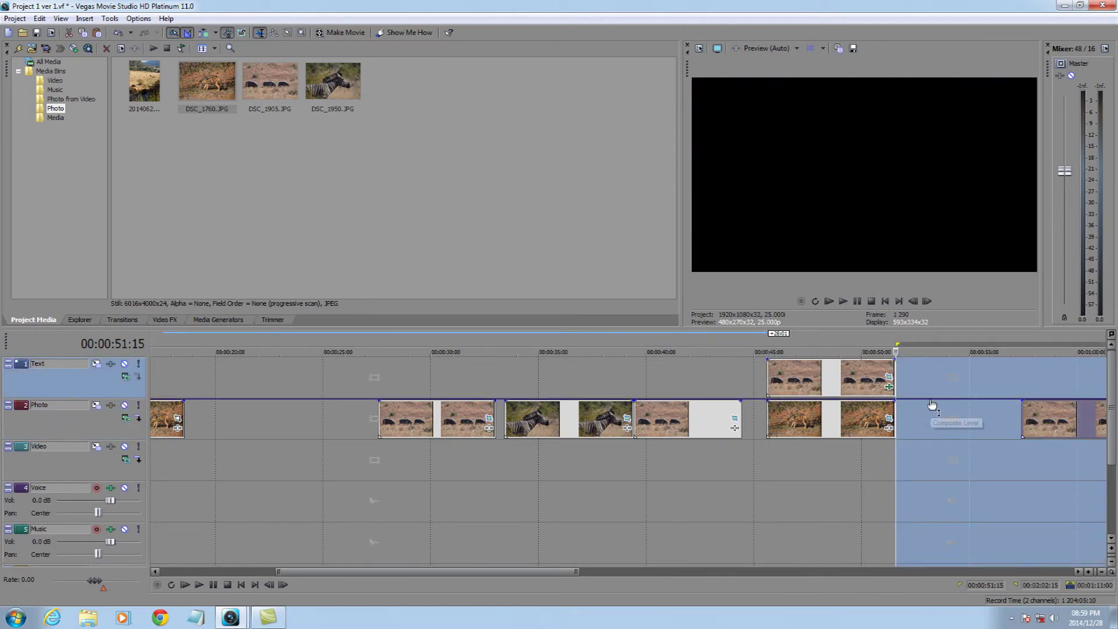
{"action": "left_click", "coordinate": [930, 400]}
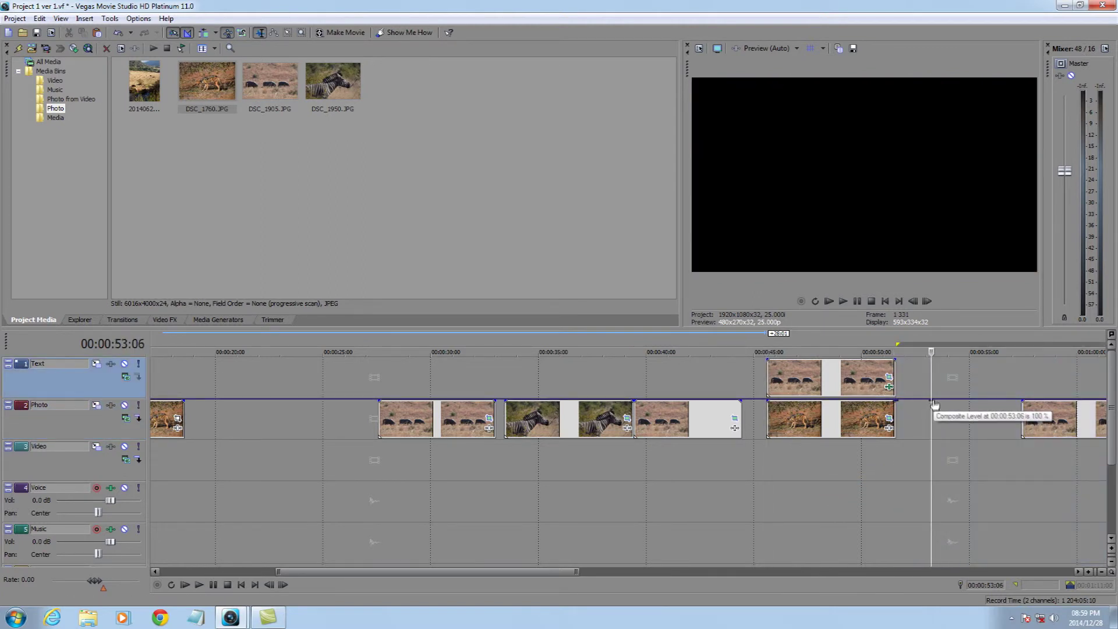
{"action": "mouse_move", "coordinate": [934, 403]}
{"action": "left_mouse_down"}
{"action": "mouse_move", "coordinate": [915, 428]}
{"action": "mouse_move", "coordinate": [937, 421]}
{"action": "mouse_move", "coordinate": [931, 414]}
{"action": "left_mouse_up"}
{"action": "left_click", "coordinate": [941, 431]}
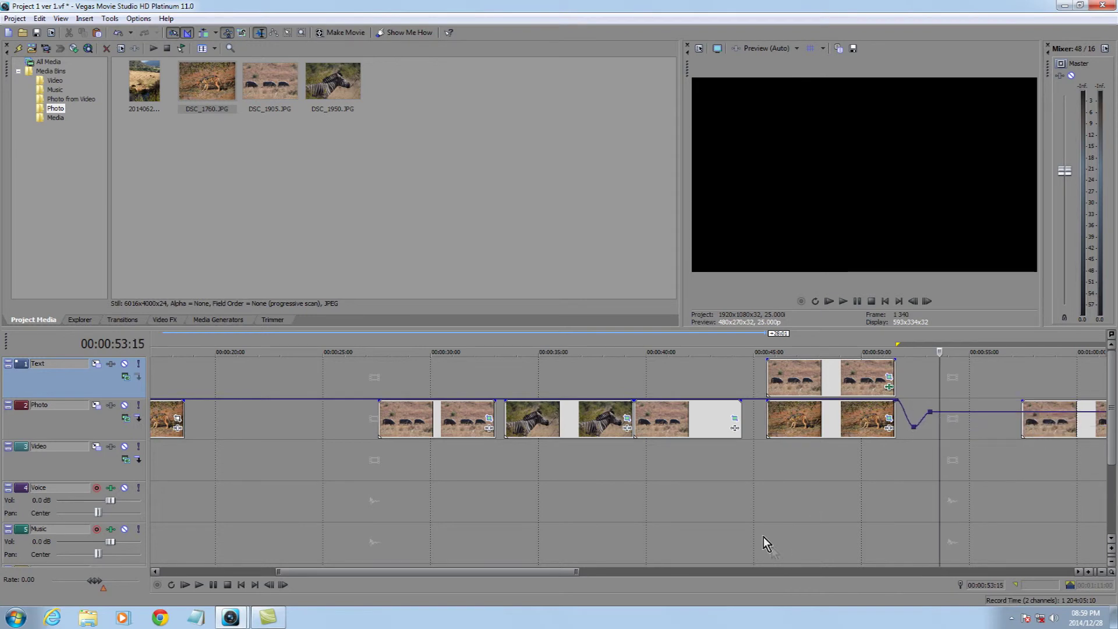